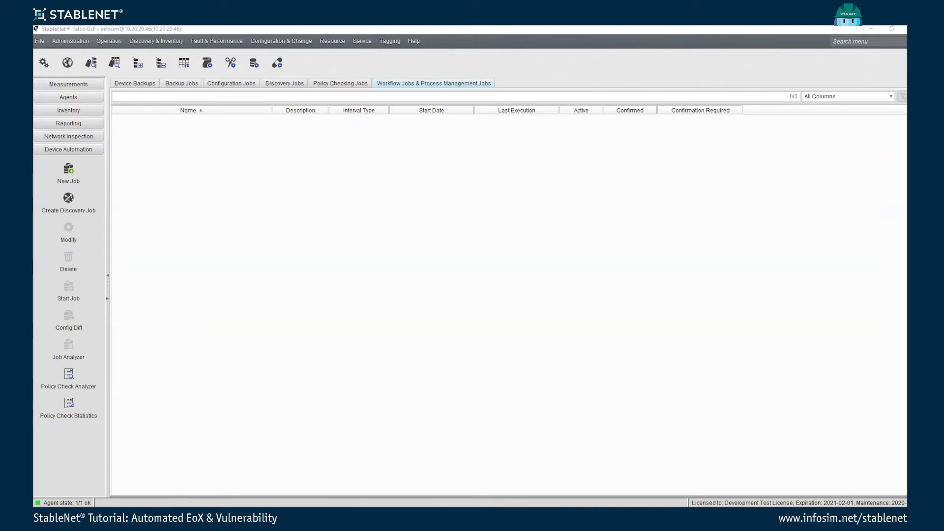
# - Review the End of Life data, including module and software end-of-life entries
pyautogui.click(68, 84)
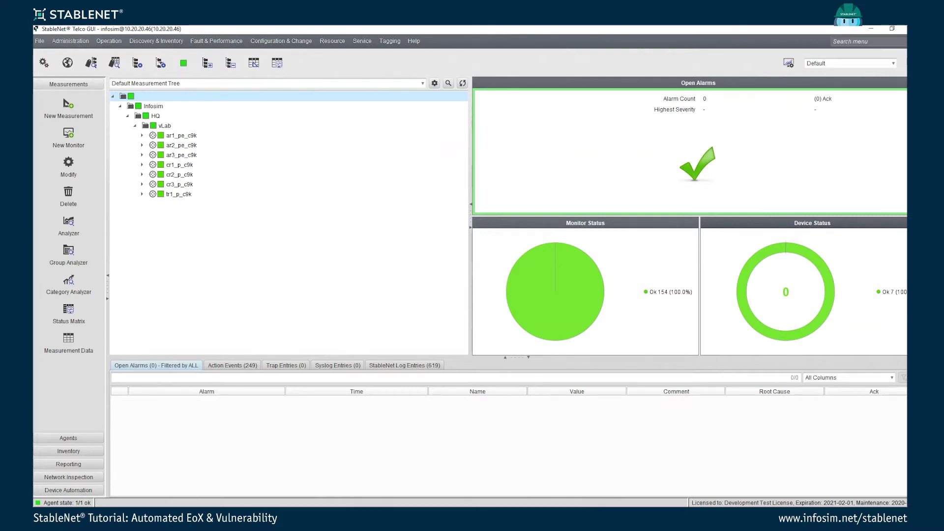
pyautogui.click(68, 489)
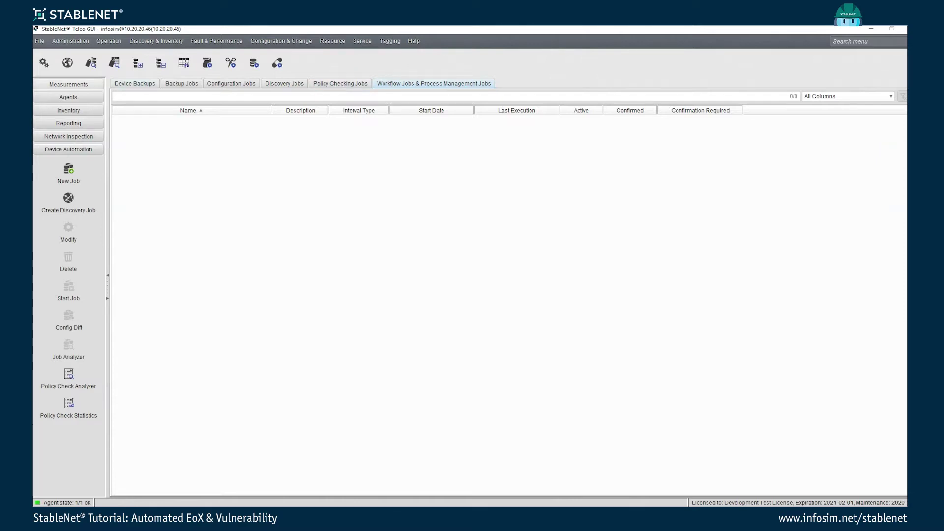
pyautogui.click(156, 40)
pyautogui.click(147, 157)
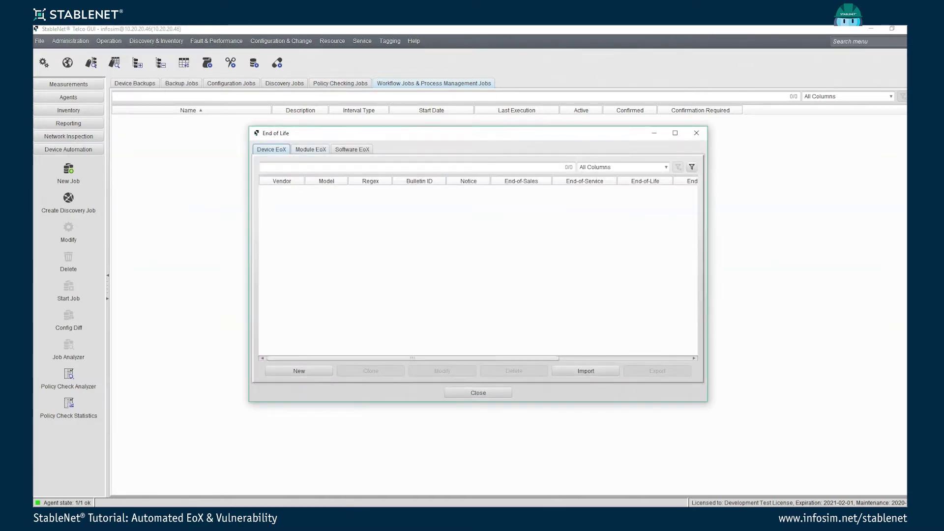
pyautogui.click(311, 150)
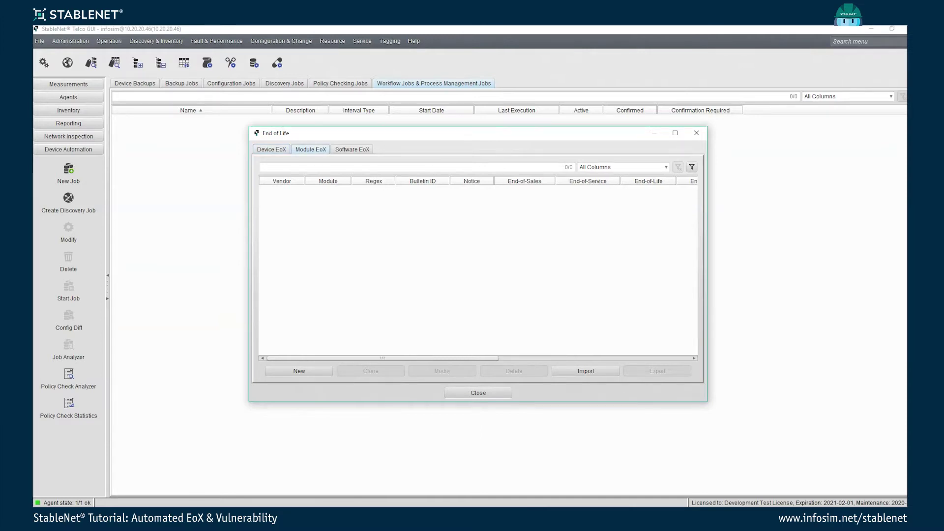
pyautogui.click(352, 149)
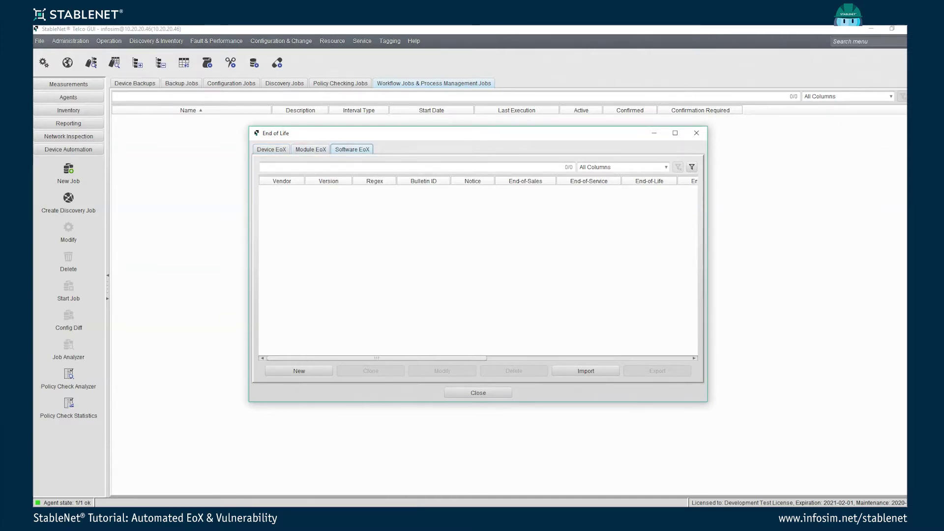
pyautogui.click(478, 392)
# - Browse the vulnerabilities catalogue and the device info commands list
pyautogui.click(155, 41)
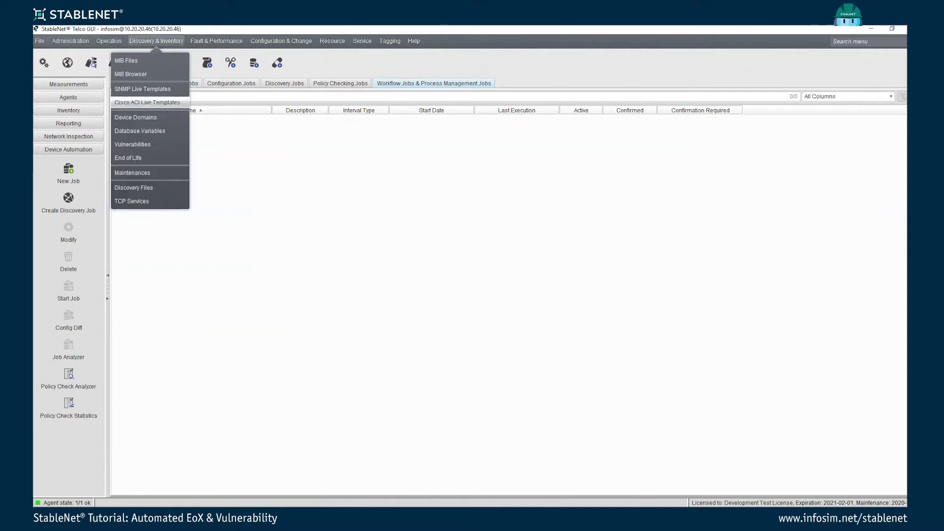
pyautogui.click(152, 143)
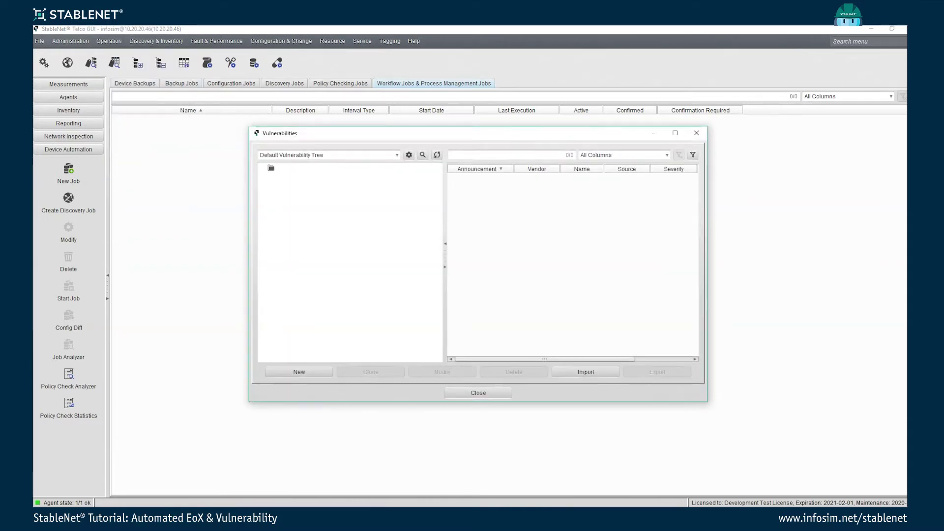
pyautogui.click(478, 393)
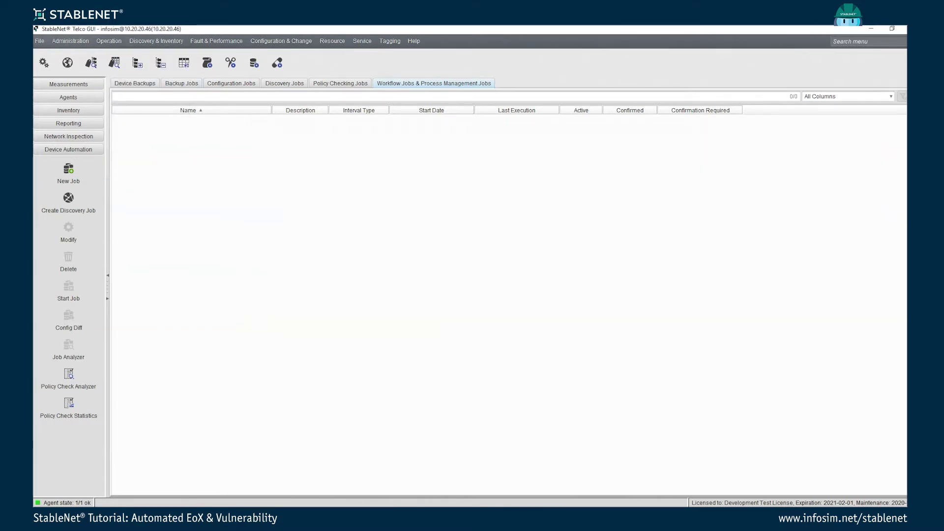
pyautogui.click(207, 63)
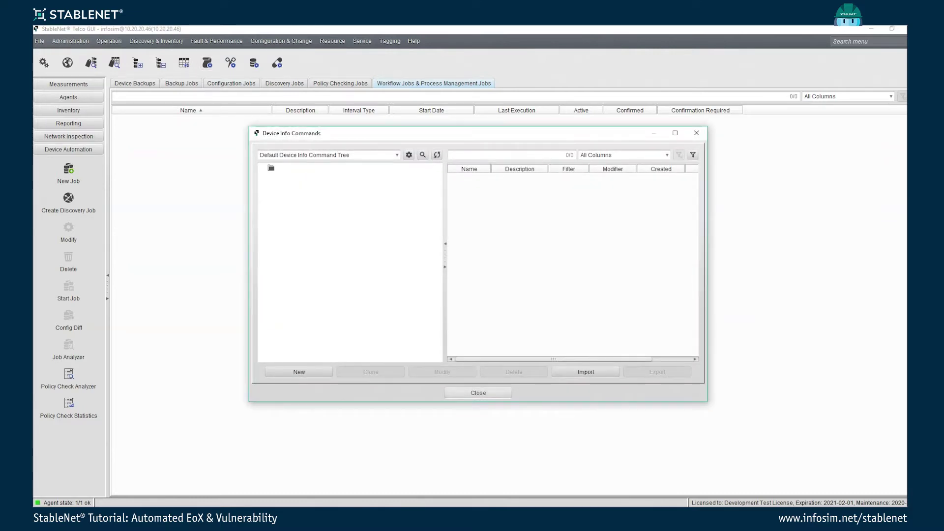
pyautogui.press('Escape')
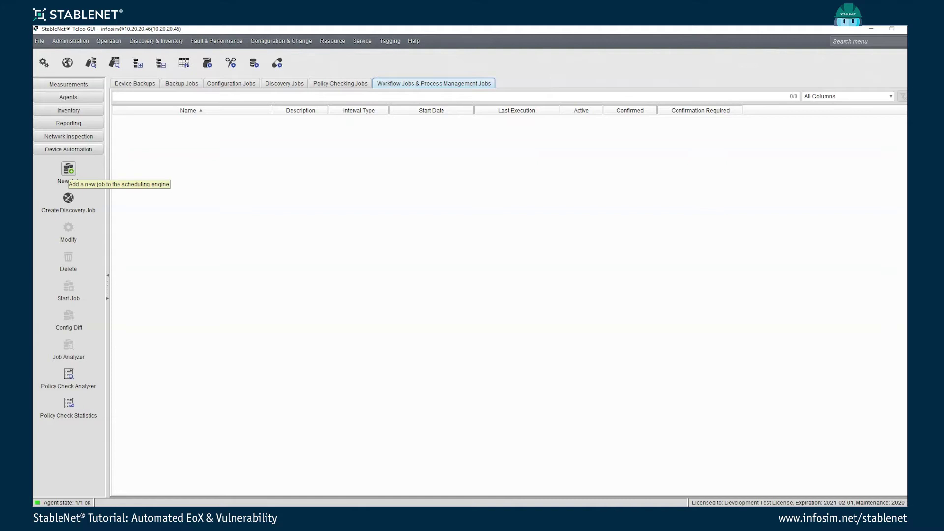
# - Create a new Workflow Job named 'Vulnerability and EoX Import Job'
pyautogui.click(68, 171)
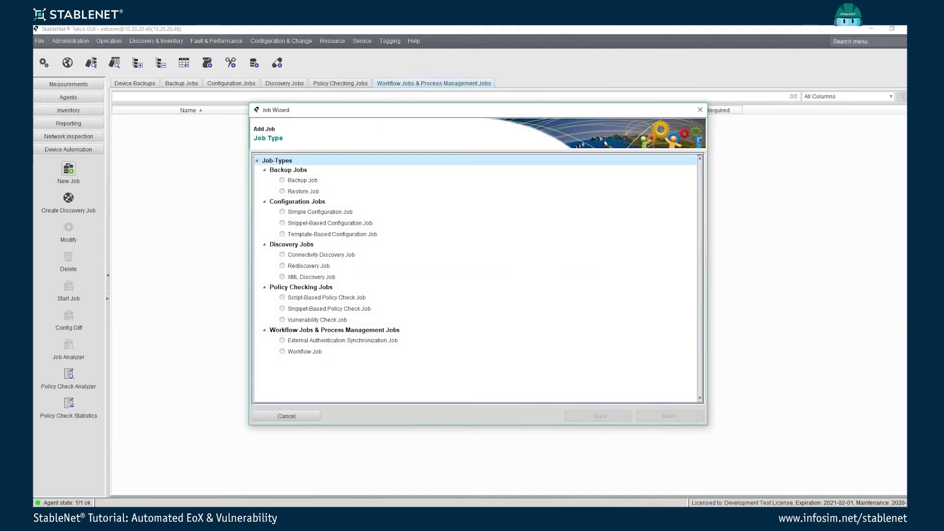
pyautogui.click(304, 352)
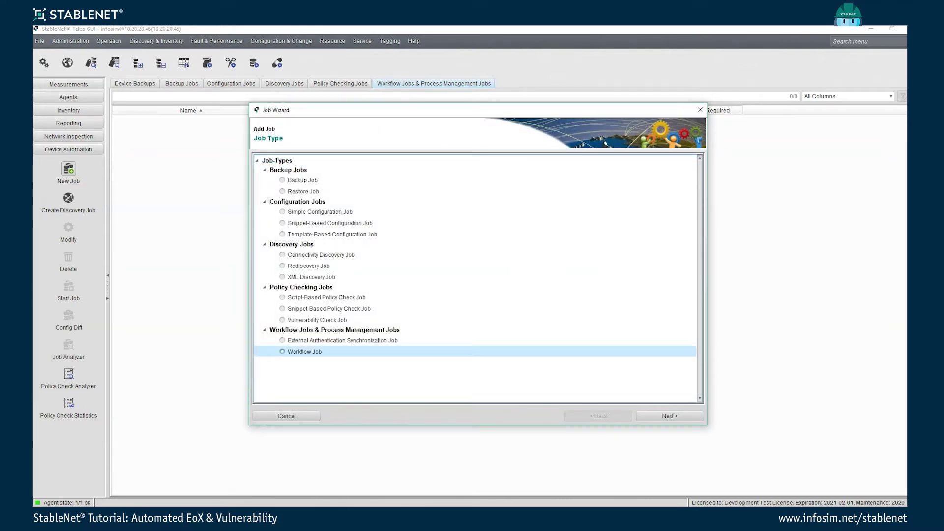
pyautogui.press('Return')
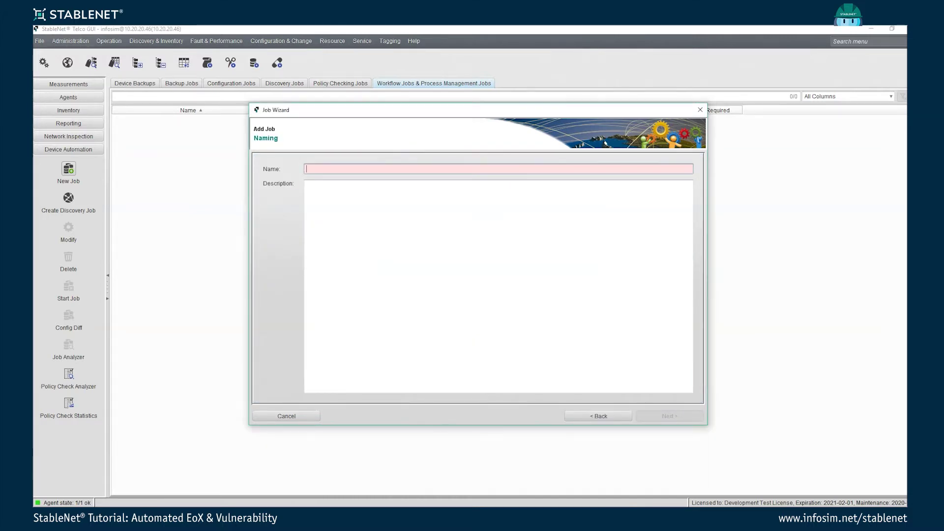
pyautogui.write('Vulnerability and EoX Import Job')
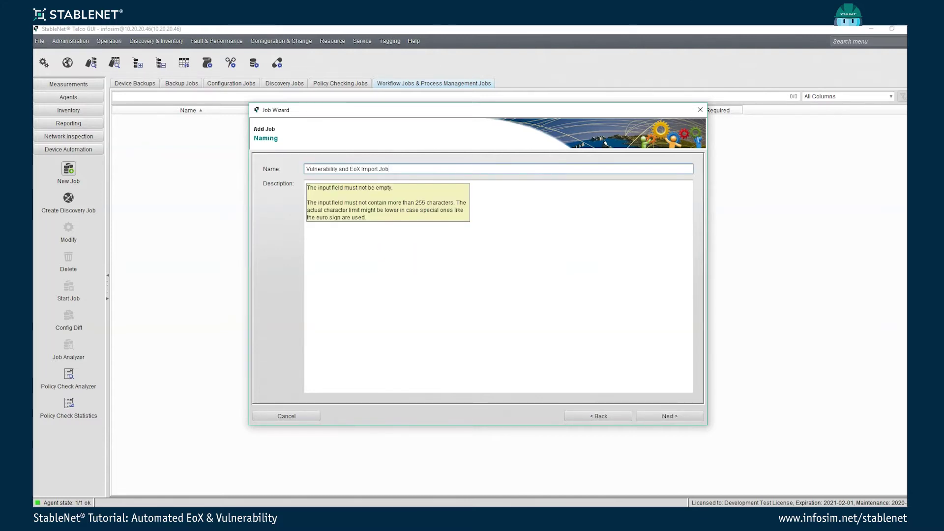
pyautogui.click(669, 416)
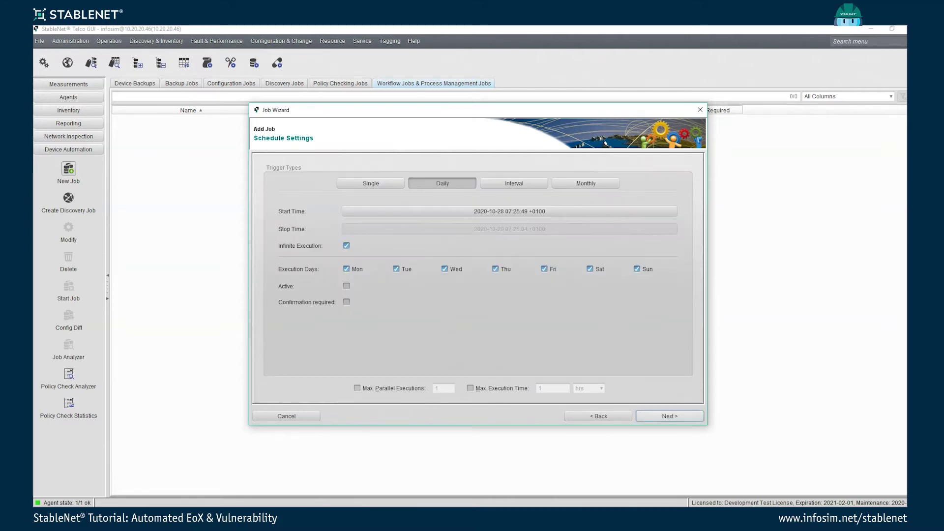
pyautogui.click(396, 269)
pyautogui.click(445, 269)
pyautogui.click(495, 268)
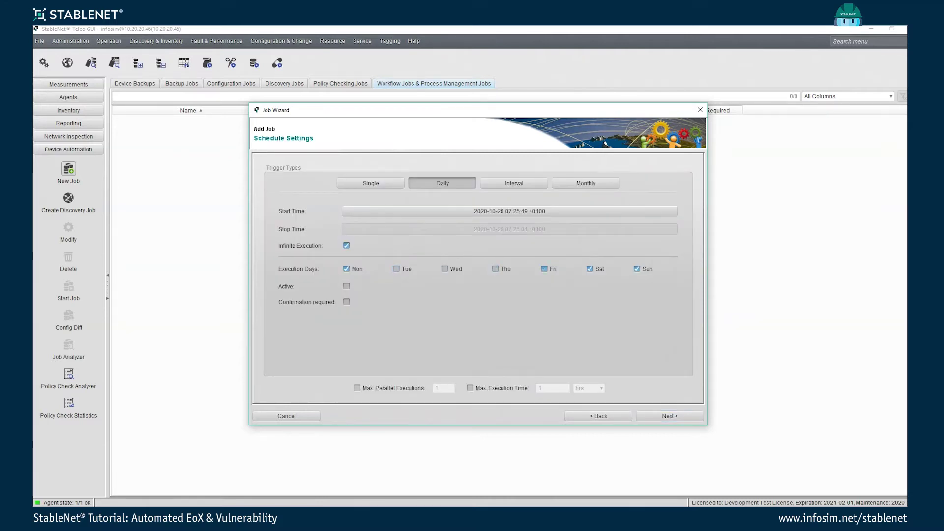
pyautogui.click(544, 269)
pyautogui.click(589, 269)
pyautogui.click(346, 285)
pyautogui.click(509, 210)
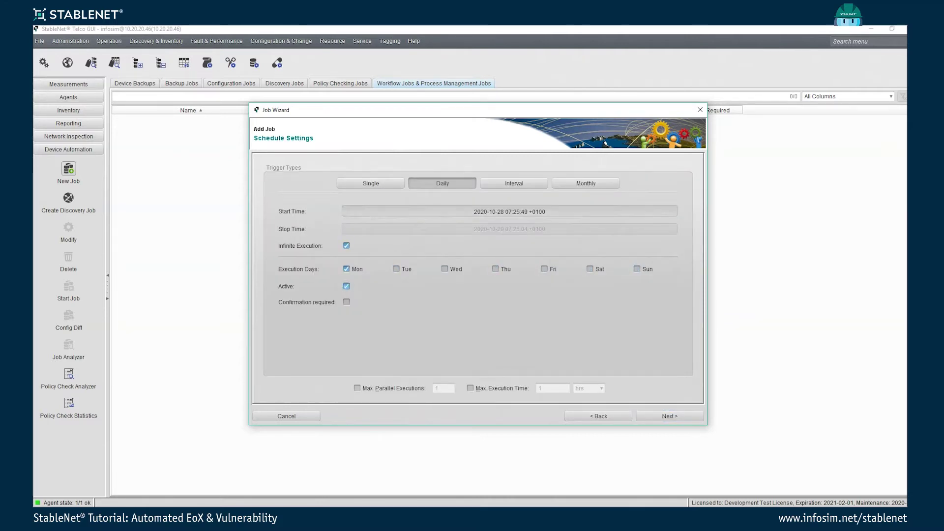
pyautogui.click(559, 330)
pyautogui.click(416, 330)
pyautogui.write('1')
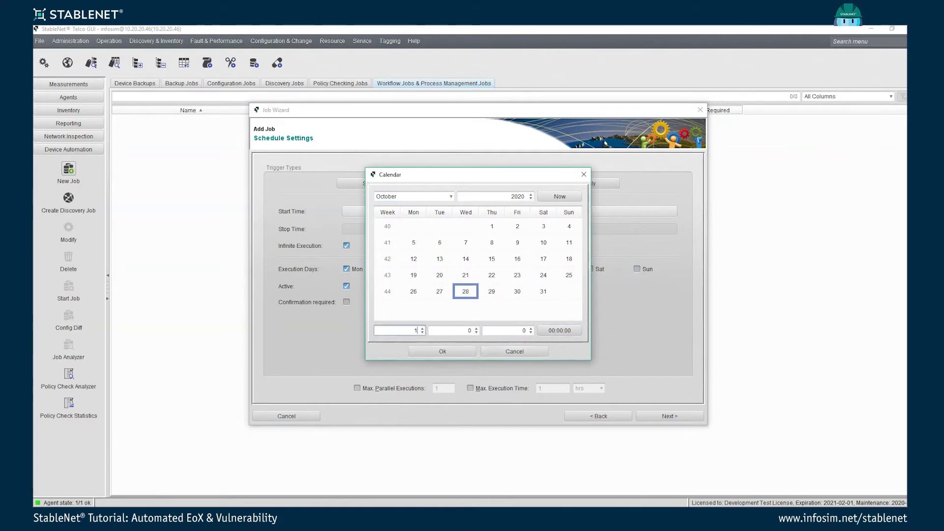
pyautogui.click(442, 352)
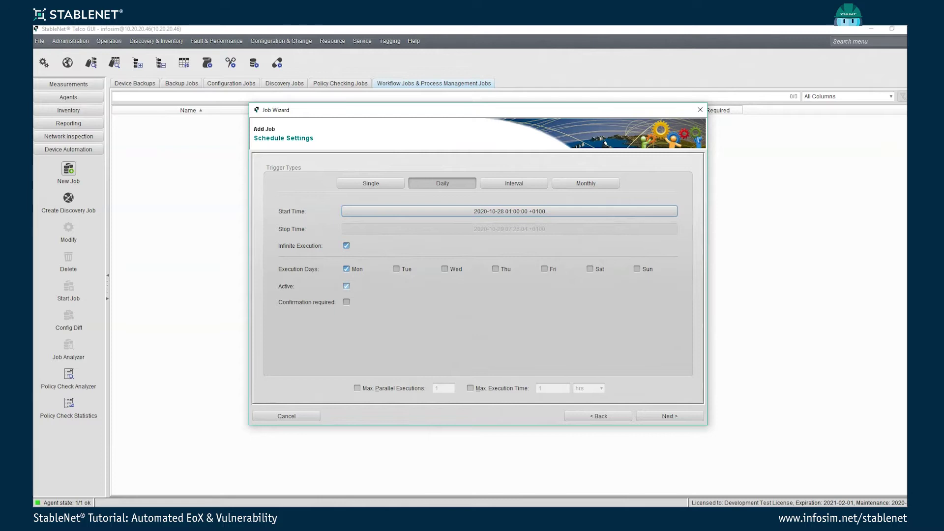
pyautogui.click(669, 416)
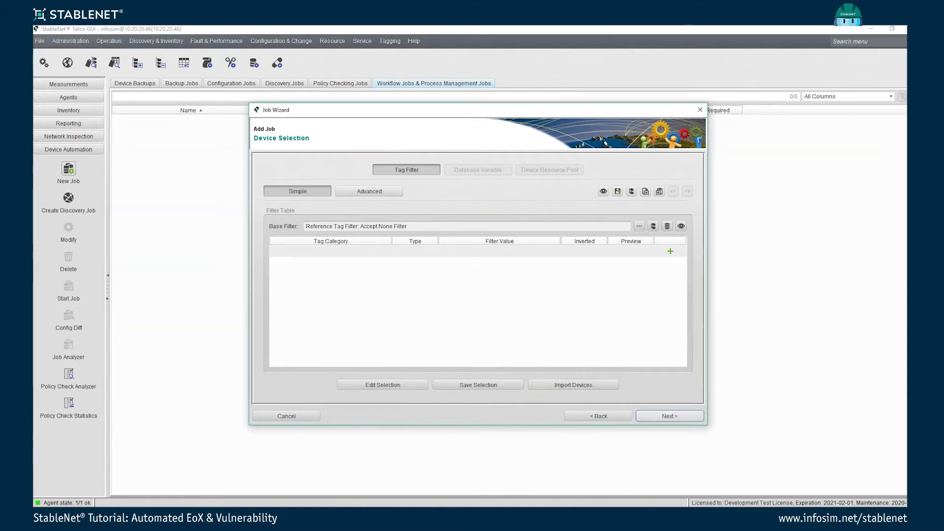
# - Use Vulnerability and EoX Import Workflow with a 10-minute timeout and the listed run-as user
pyautogui.click(669, 416)
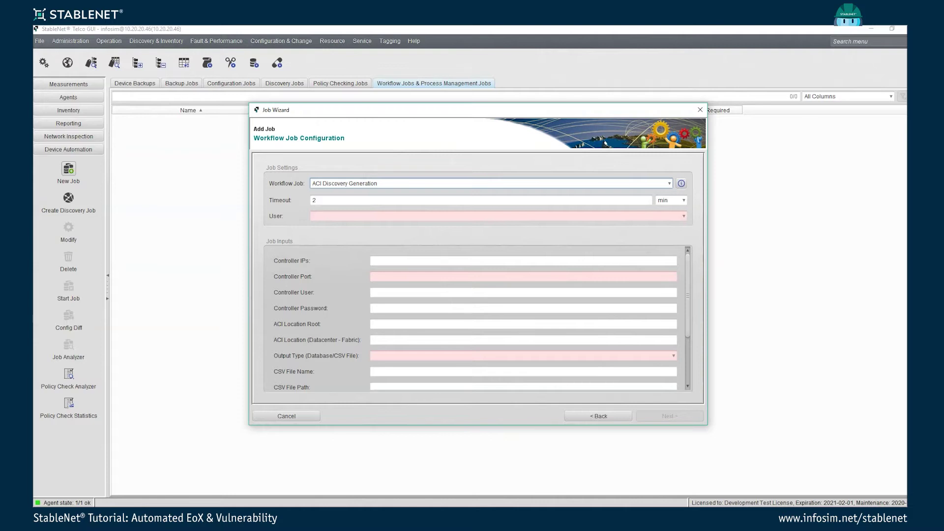
pyautogui.click(668, 183)
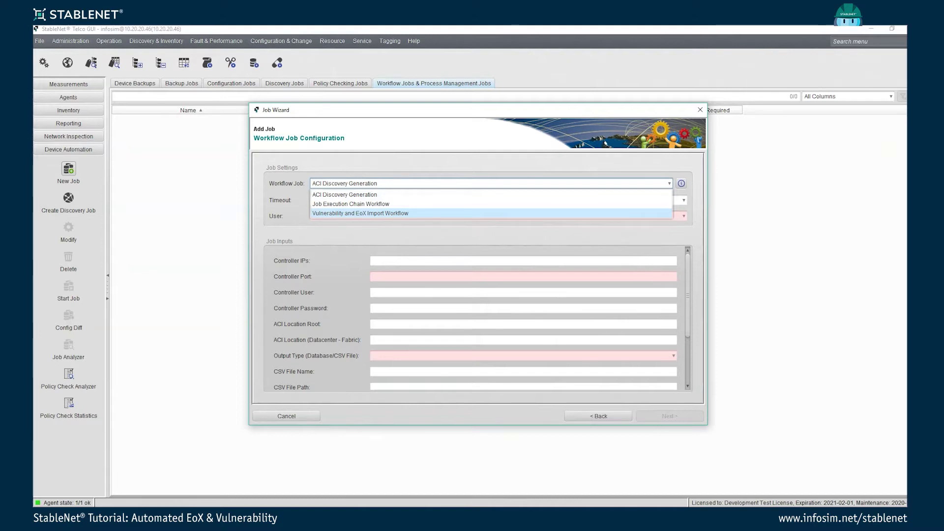
pyautogui.press('Return')
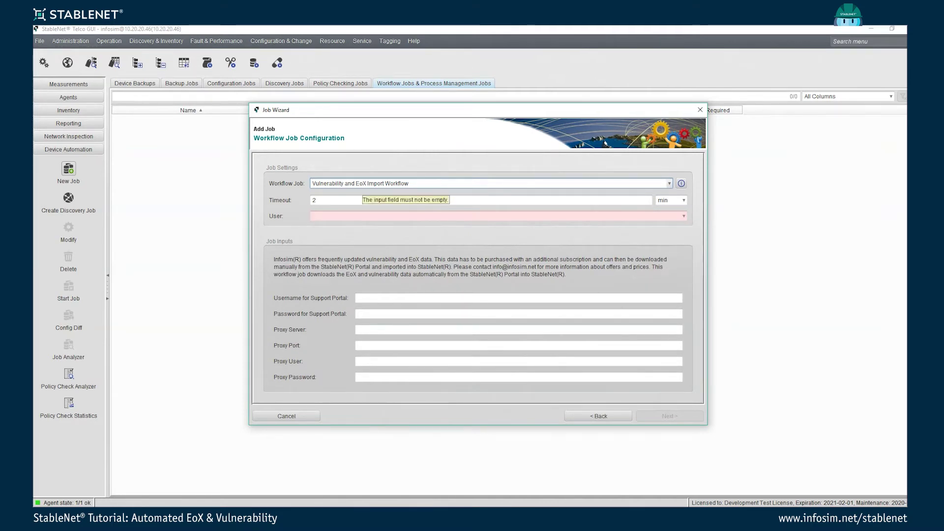
pyautogui.write('10')
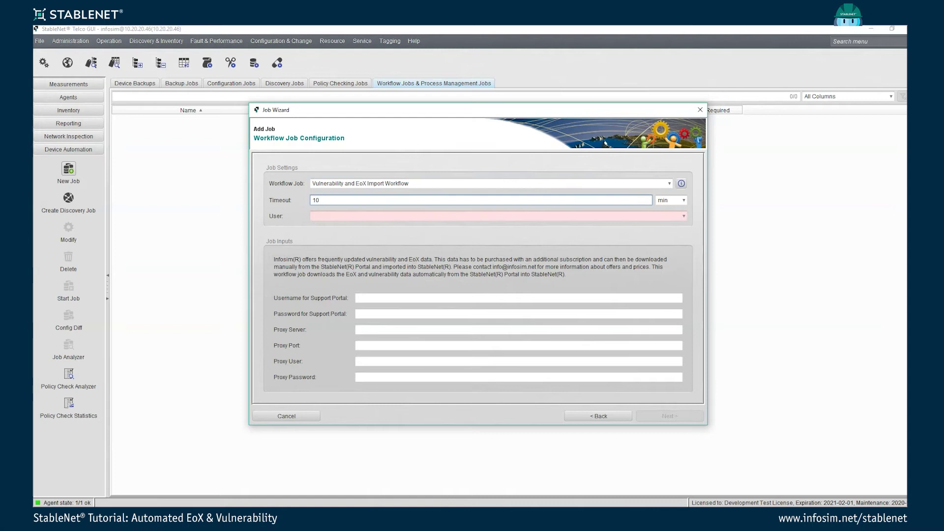
pyautogui.press('Tab')
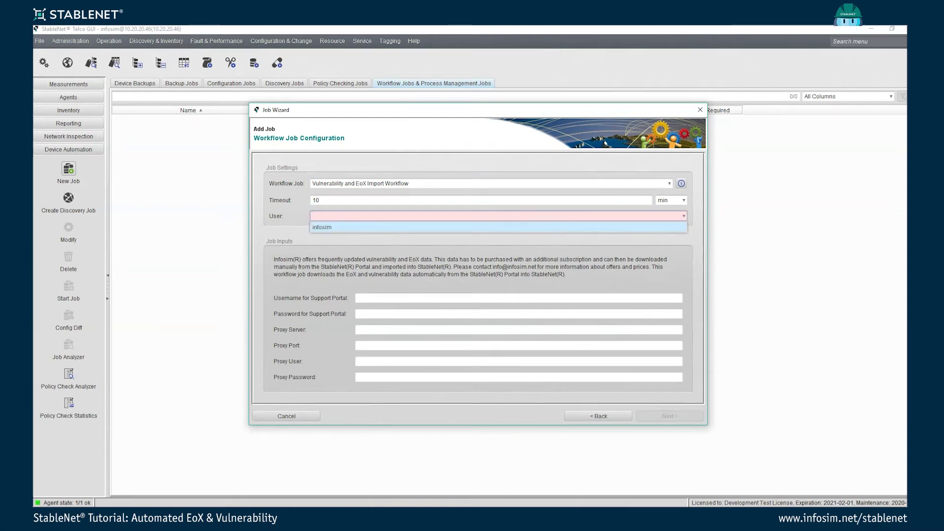
pyautogui.press('Return')
# - Enter the support portal username and password, skipping tags to reach group selection
pyautogui.press('Tab')
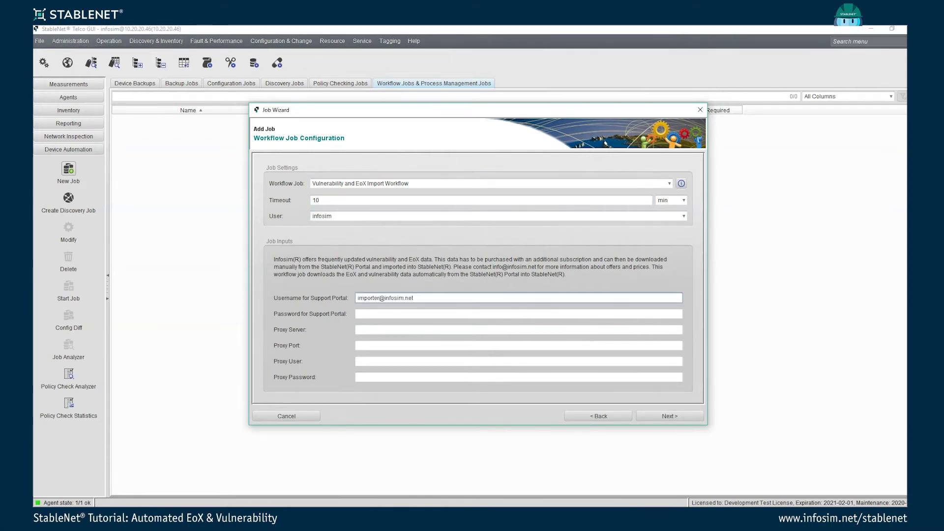
pyautogui.hotkey('alt', 'Tab')
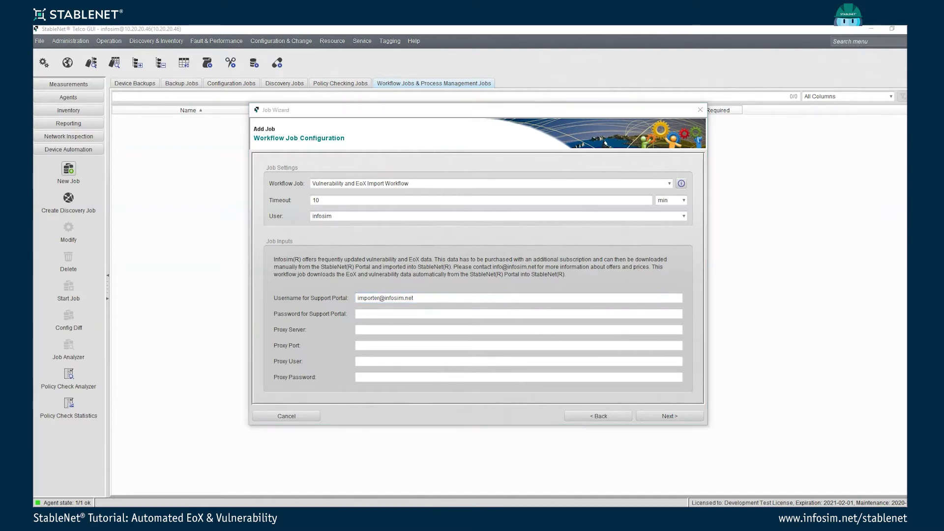
pyautogui.hotkey('alt', 'Tab')
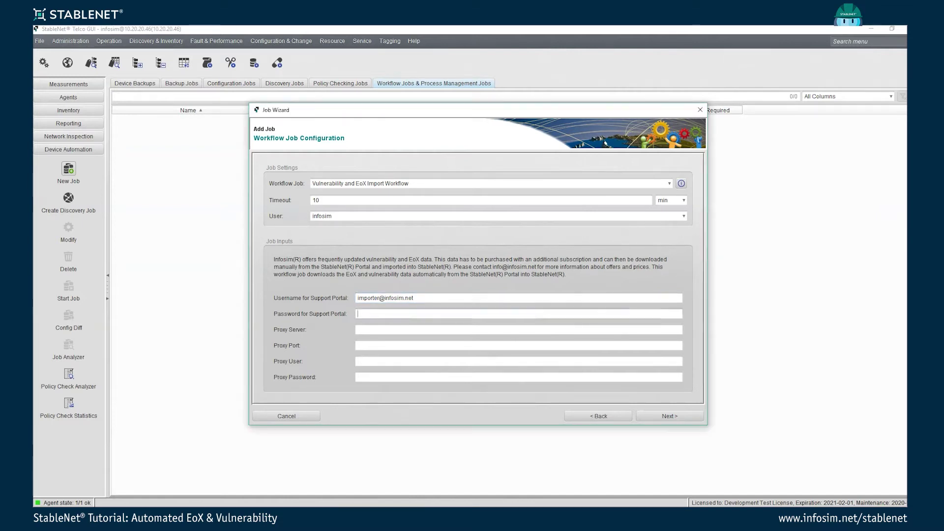
pyautogui.press('Tab')
pyautogui.hotkey('ctrl', 'v')
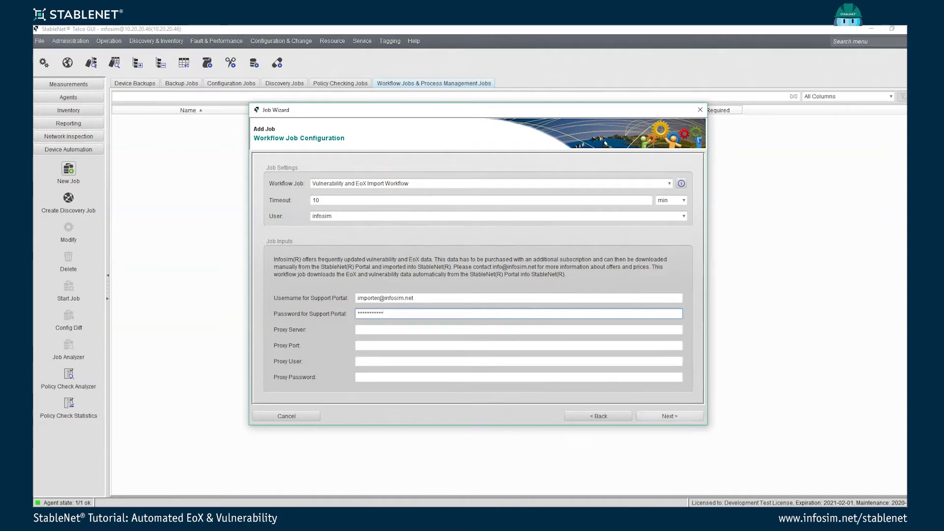
pyautogui.click(668, 416)
pyautogui.click(669, 416)
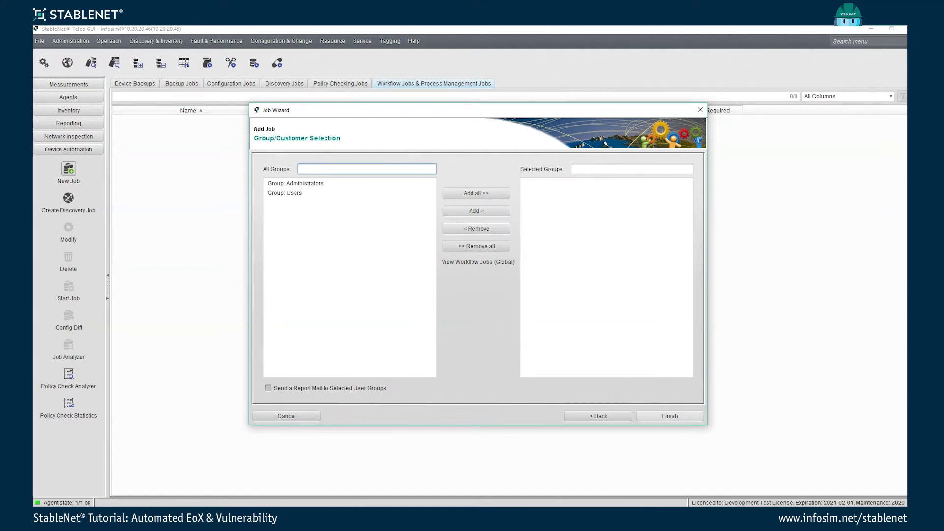
# - Finish the wizard and select Vulnerability and EoX Import Job in the workflow job list
pyautogui.click(669, 416)
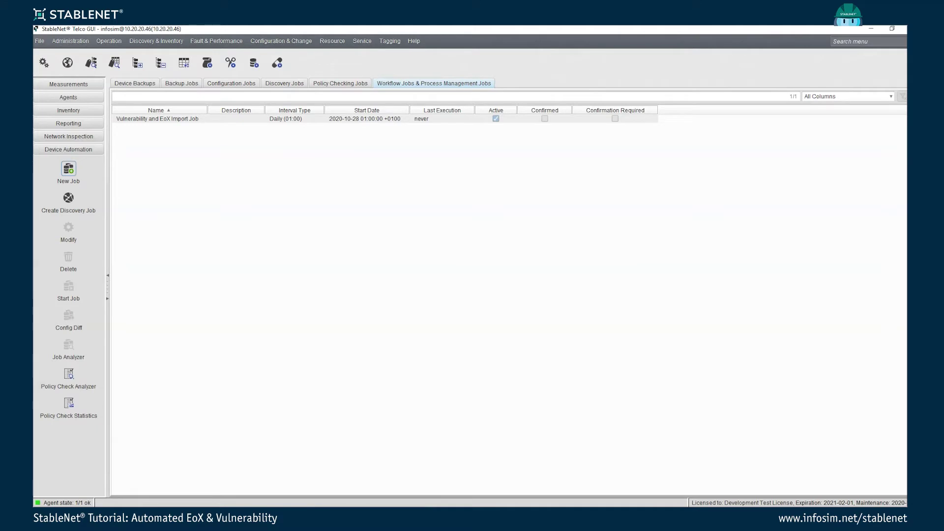
pyautogui.click(157, 118)
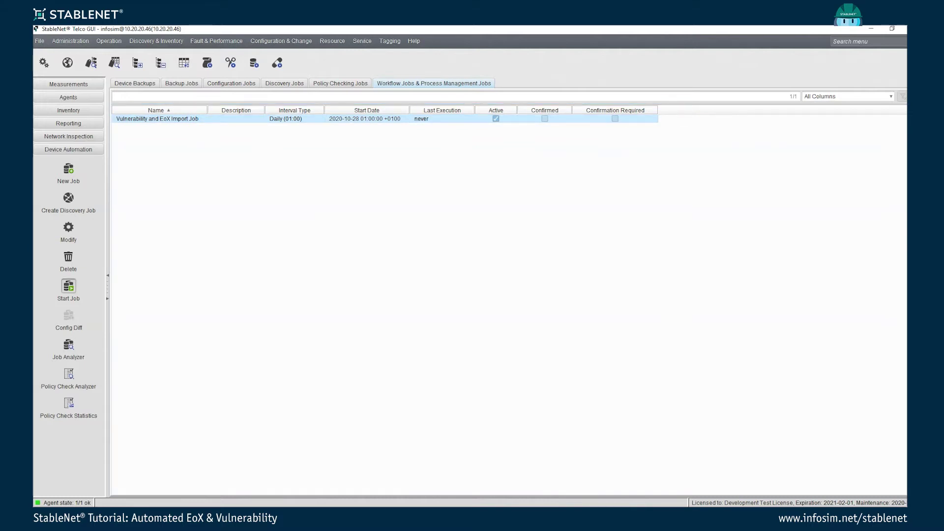
# - Start the import job and review its 11 results, 10 successful and 1 failure
pyautogui.click(68, 286)
pyautogui.click(528, 359)
pyautogui.click(527, 358)
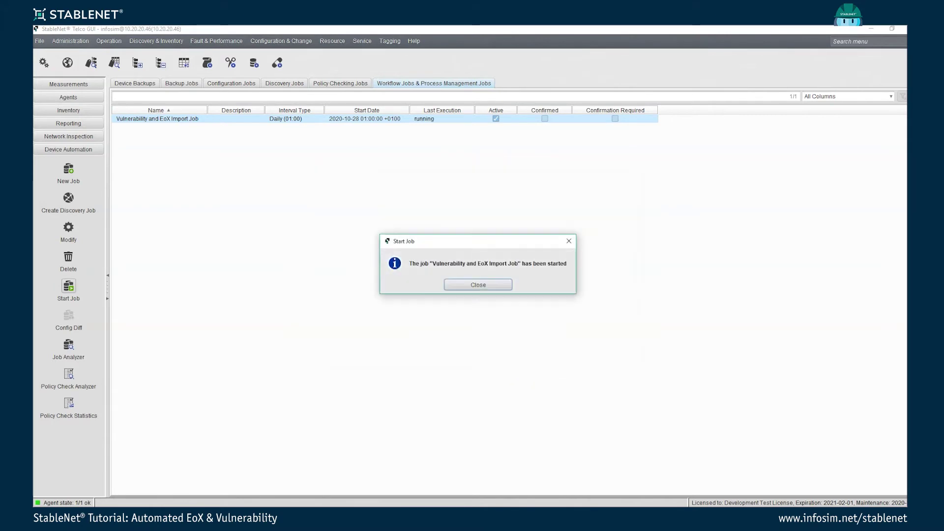
pyautogui.click(478, 284)
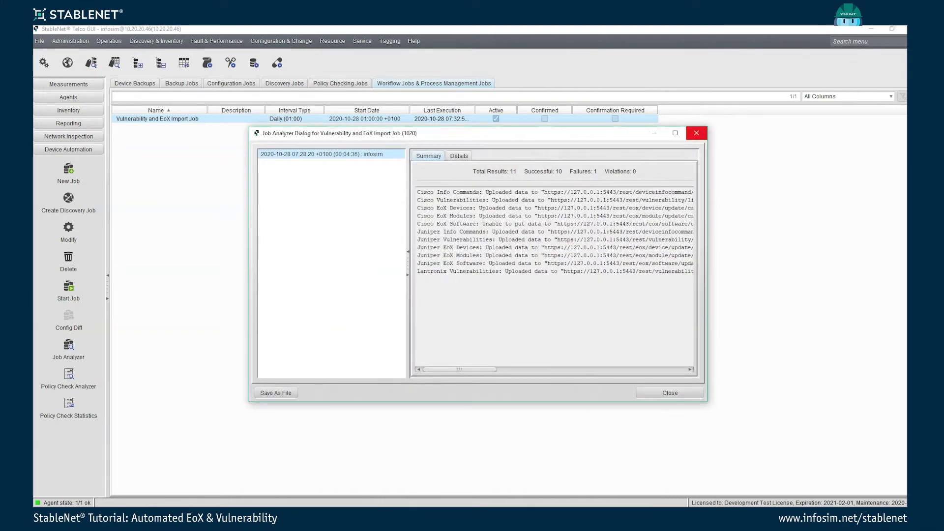
pyautogui.click(696, 133)
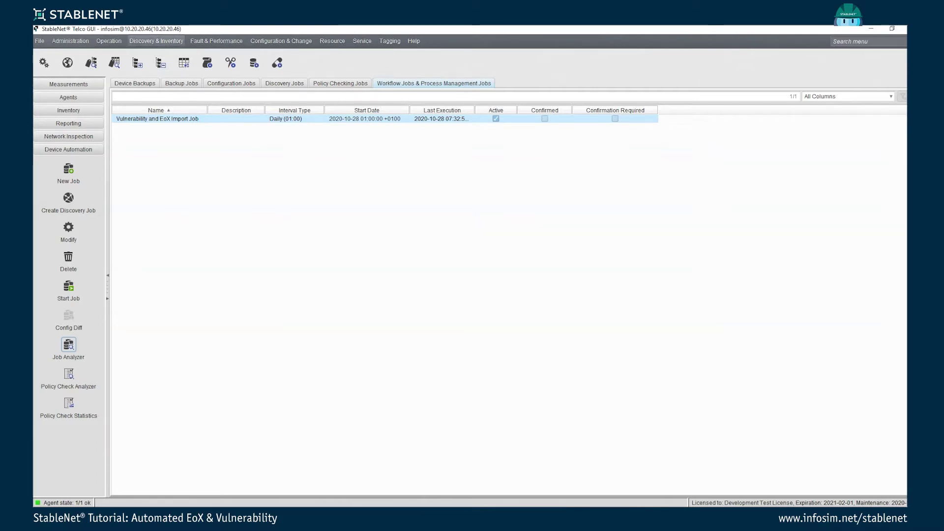
pyautogui.click(155, 40)
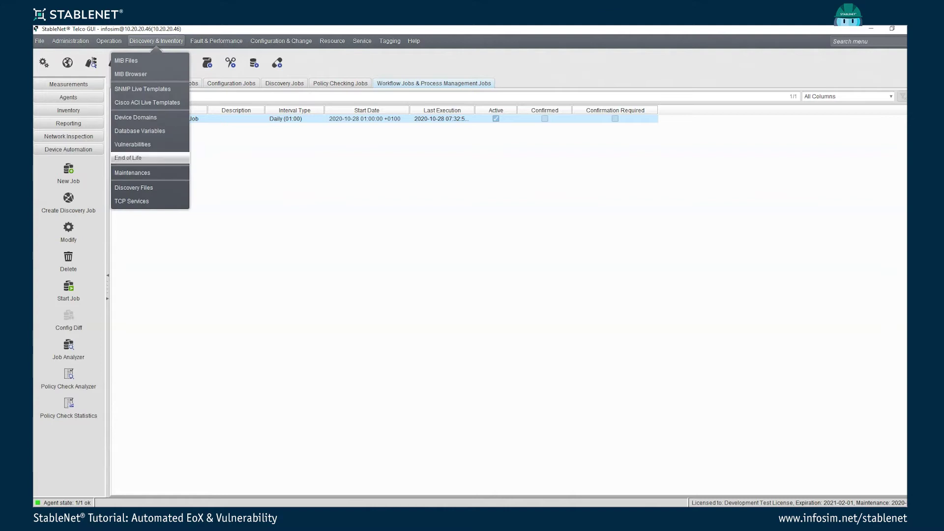
pyautogui.press('Escape')
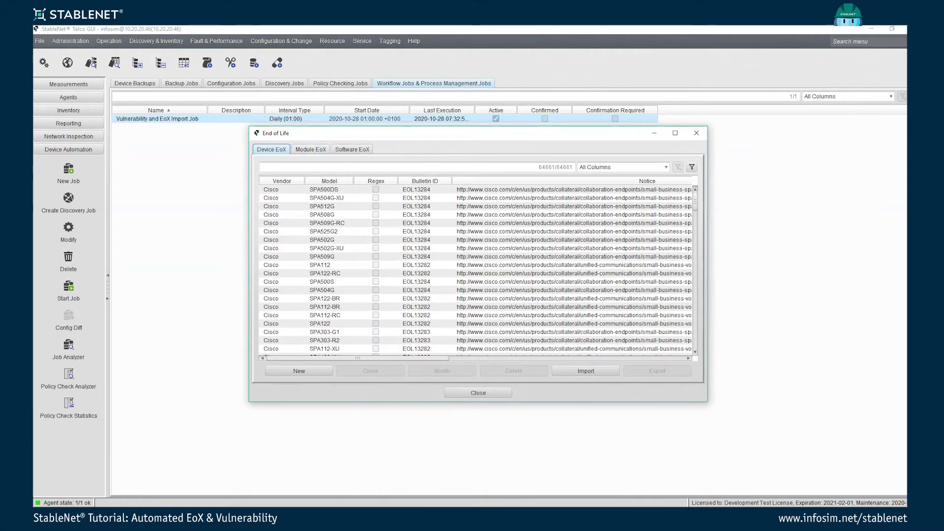
pyautogui.click(311, 150)
pyautogui.click(352, 149)
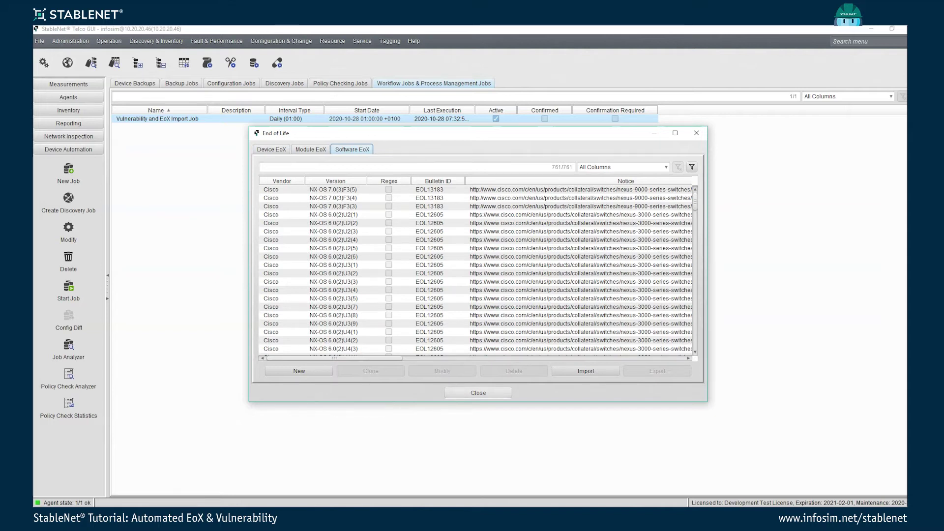
pyautogui.click(478, 392)
pyautogui.click(155, 41)
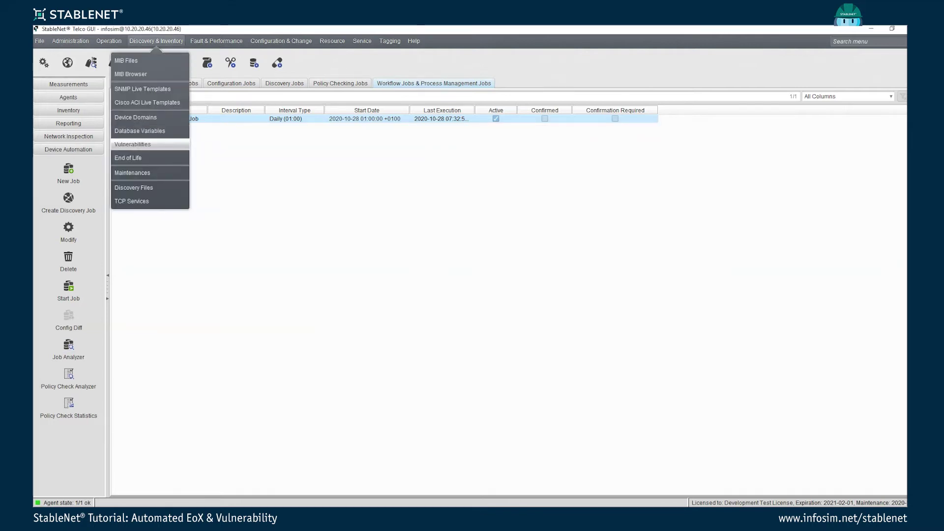
pyautogui.click(134, 144)
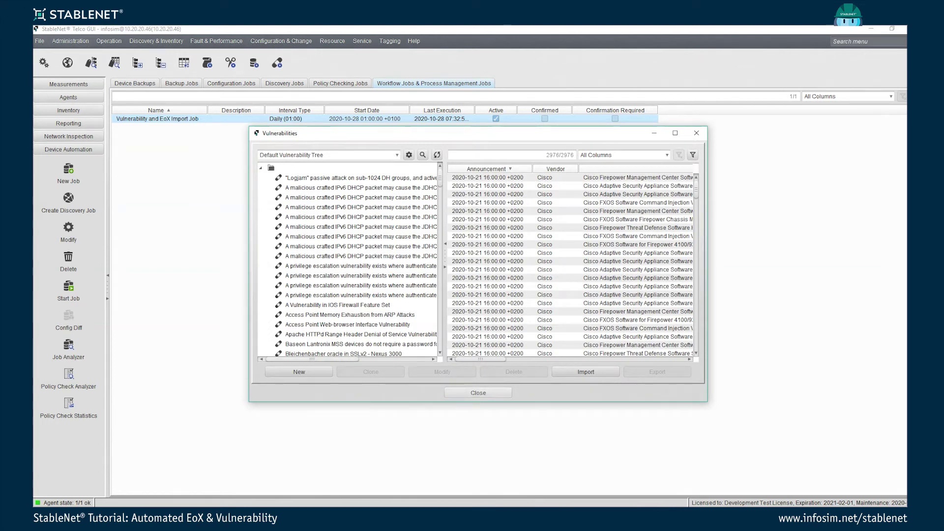
pyautogui.click(478, 392)
pyautogui.click(208, 63)
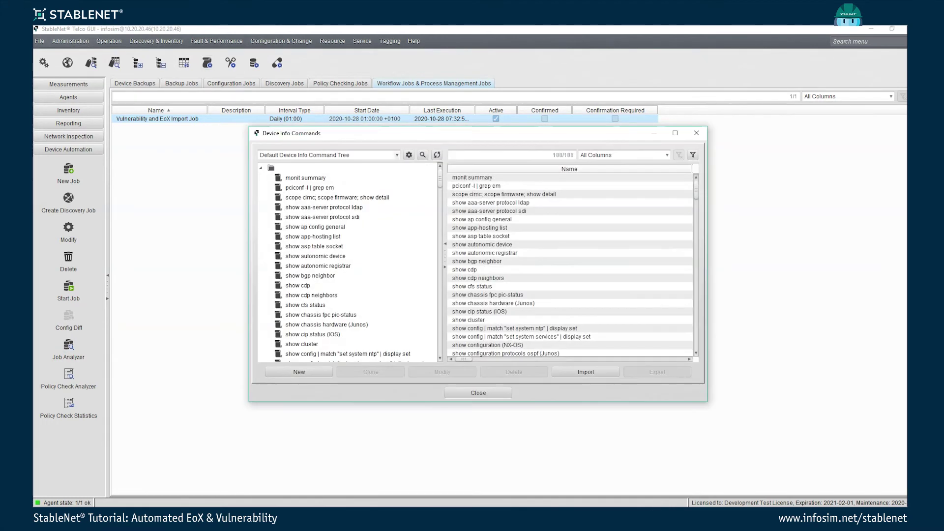
pyautogui.scroll(-10, 571, 265)
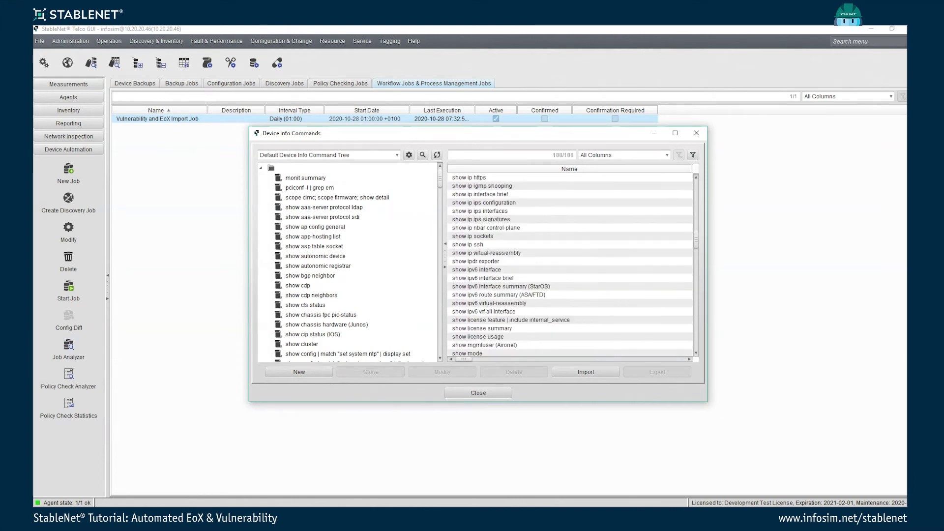
pyautogui.scroll(5, 571, 265)
pyautogui.scroll(5, 571, 265)
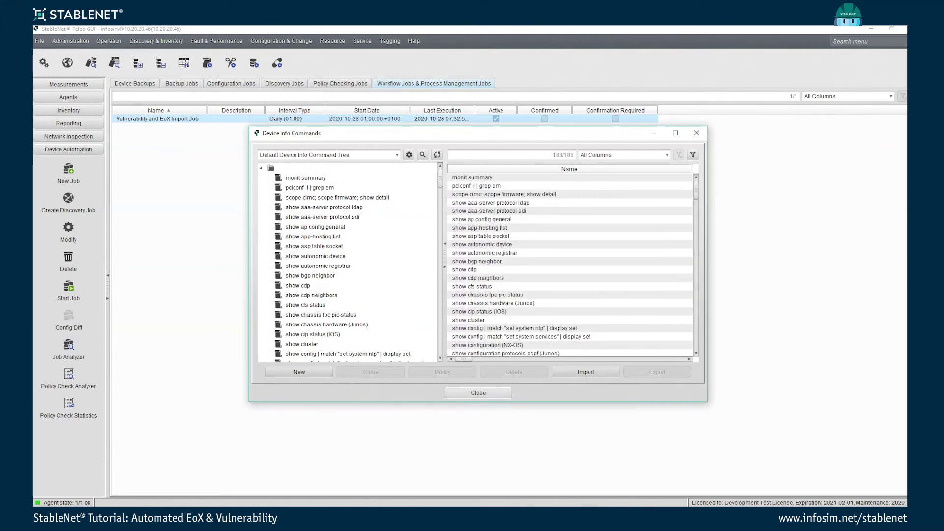
pyautogui.click(478, 393)
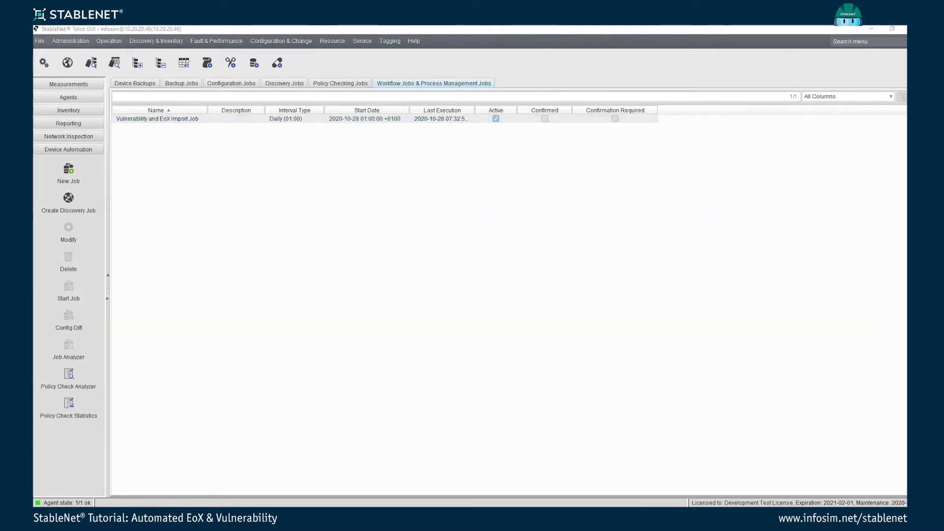
# - Plot an EoX Report as Device EoX Report Table for the device group and widen it to review
pyautogui.click(68, 110)
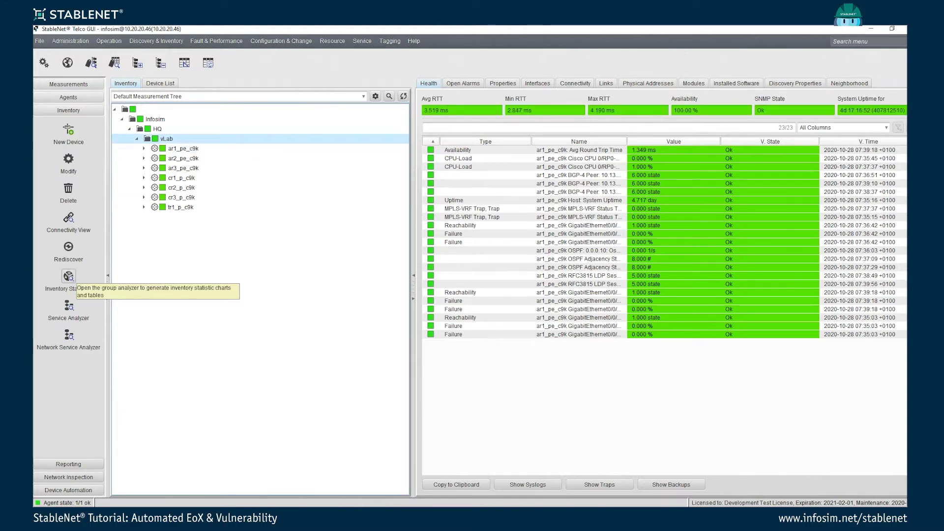
pyautogui.click(68, 277)
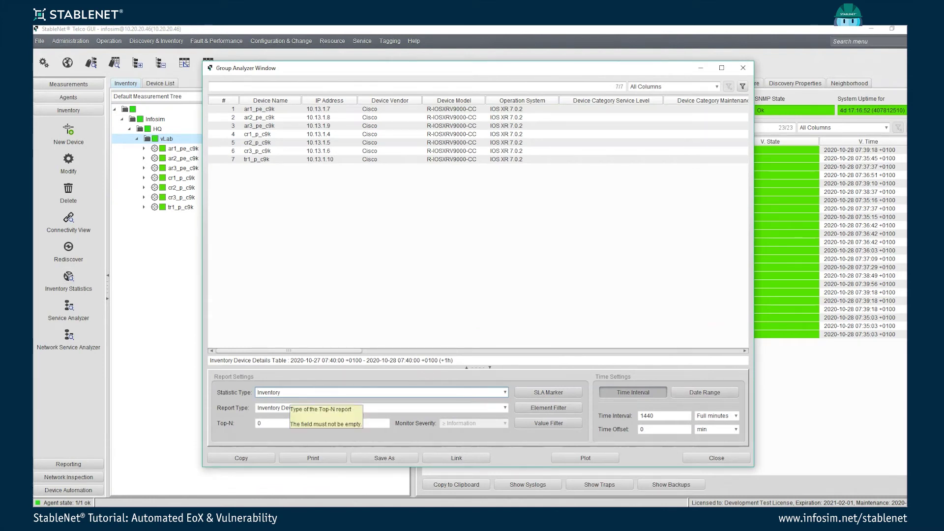
pyautogui.press('Down')
pyautogui.press('Tab')
pyautogui.hotkey('alt', 'Down')
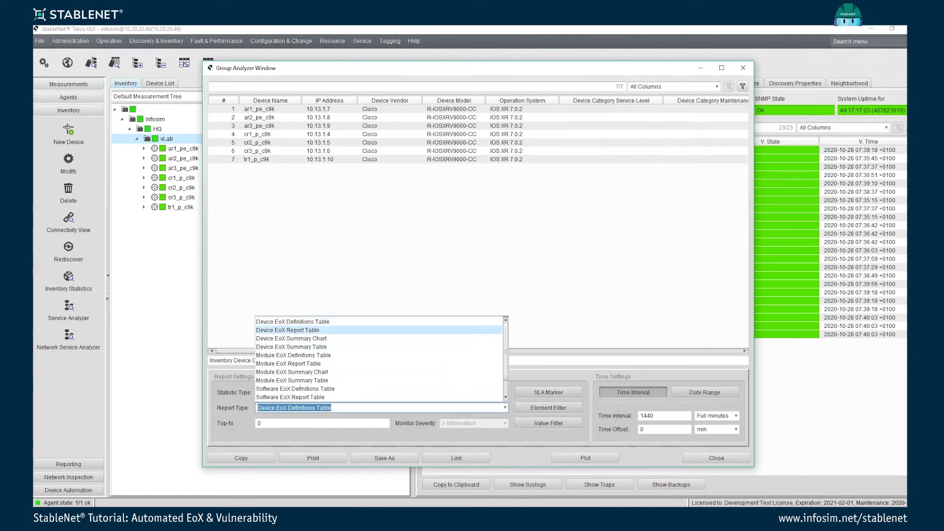
pyautogui.click(288, 330)
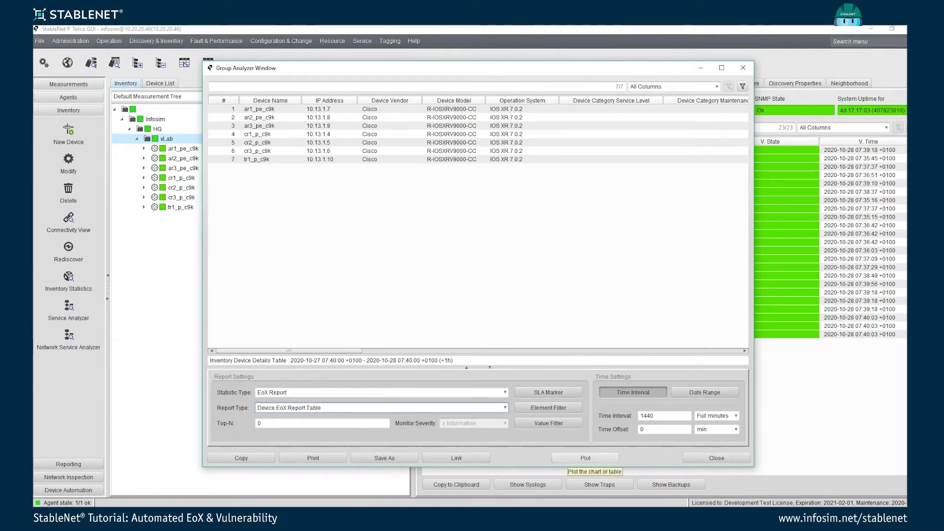
pyautogui.click(585, 458)
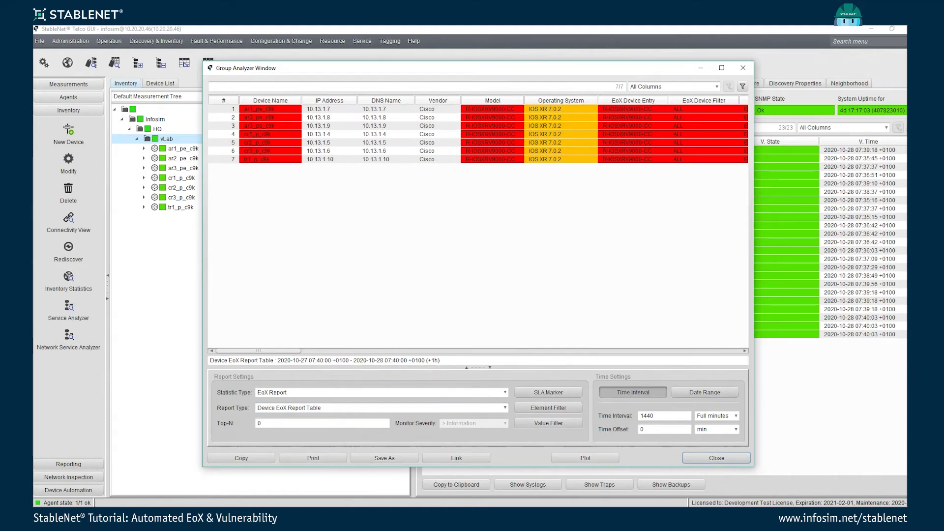
pyautogui.moveTo(332, 67); pyautogui.dragTo(202, 71)
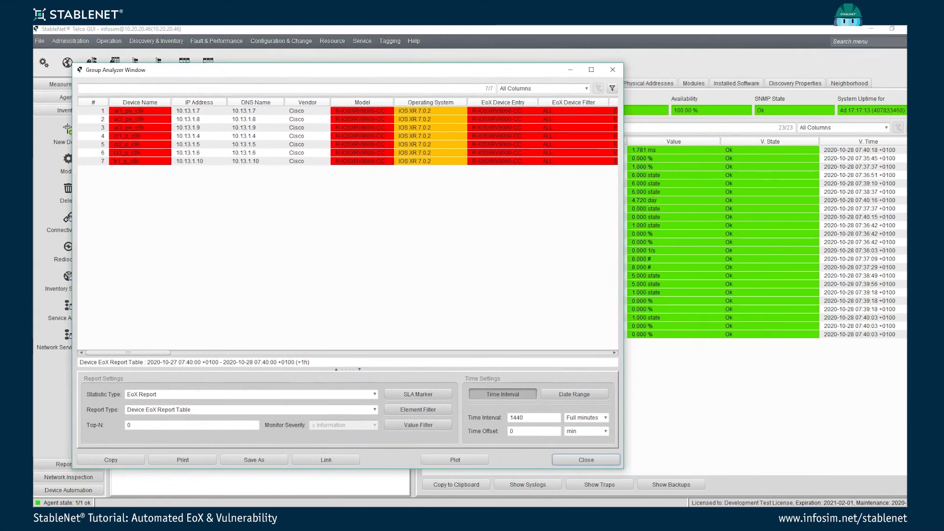
pyautogui.moveTo(623, 258); pyautogui.dragTo(860, 259)
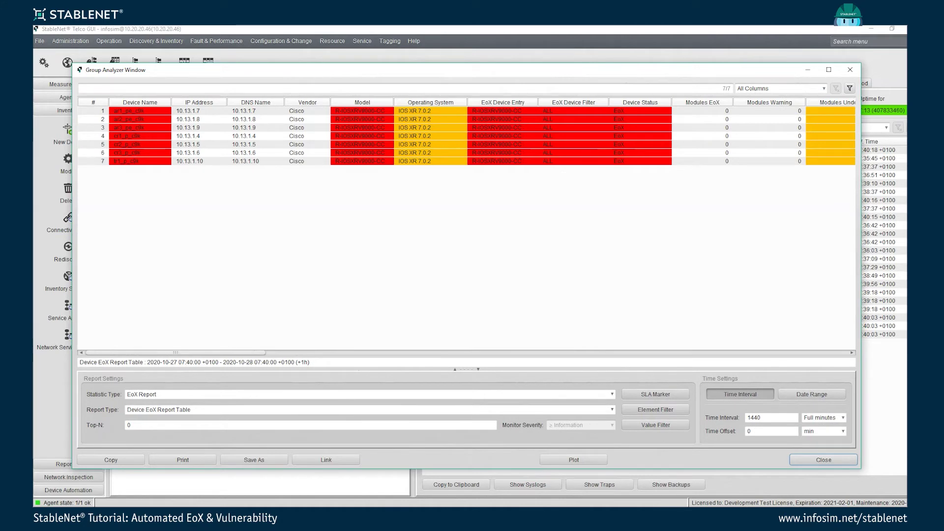
pyautogui.hscroll(5, 466, 222)
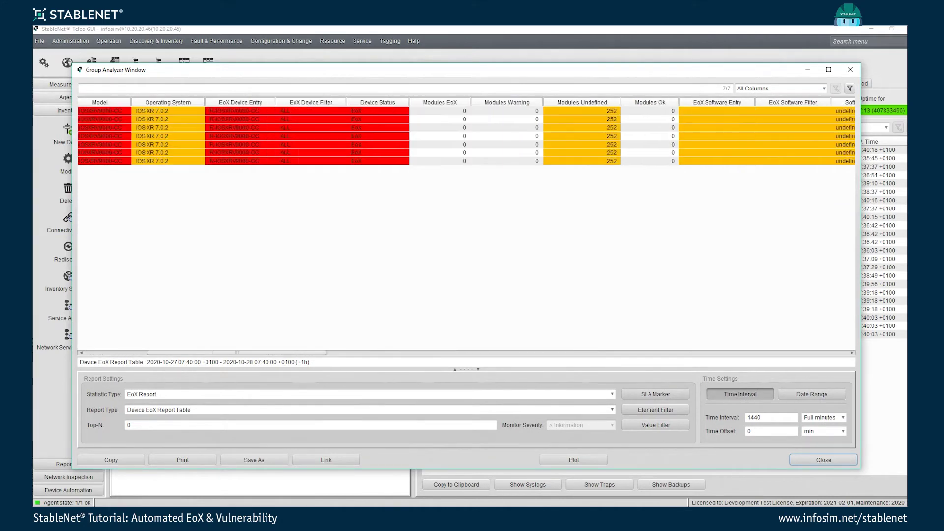
pyautogui.hscroll(5, 466, 221)
pyautogui.hscroll(5, 466, 222)
pyautogui.hscroll(5, 467, 221)
pyautogui.hscroll(5, 466, 221)
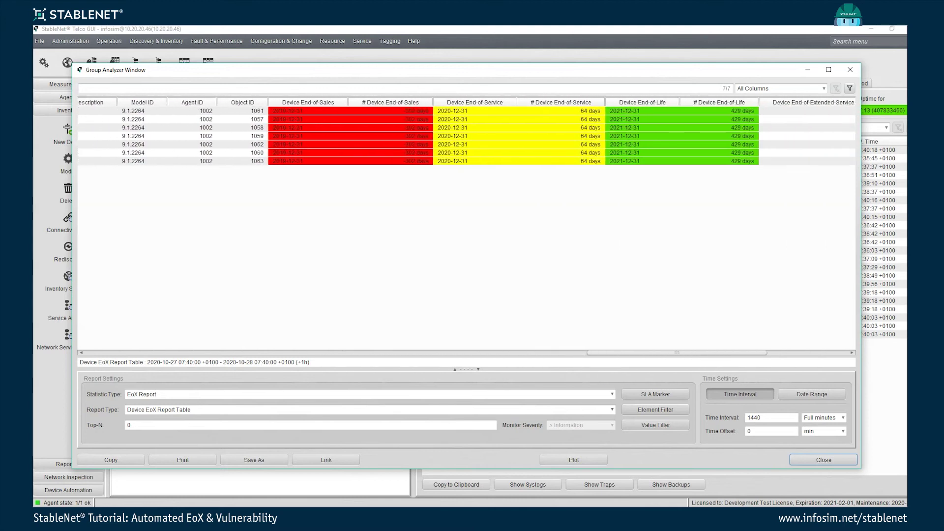
pyautogui.hscroll(4, 466, 222)
pyautogui.hscroll(2, 466, 222)
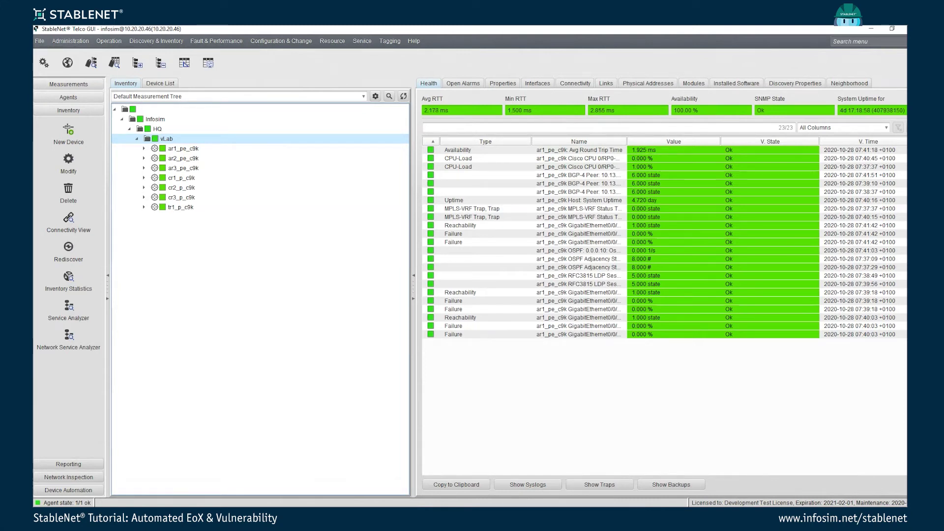
# - Add a new device EoX definition with End-of-Sales, End-of-Service and End-of-Life dates enabled
pyautogui.click(156, 41)
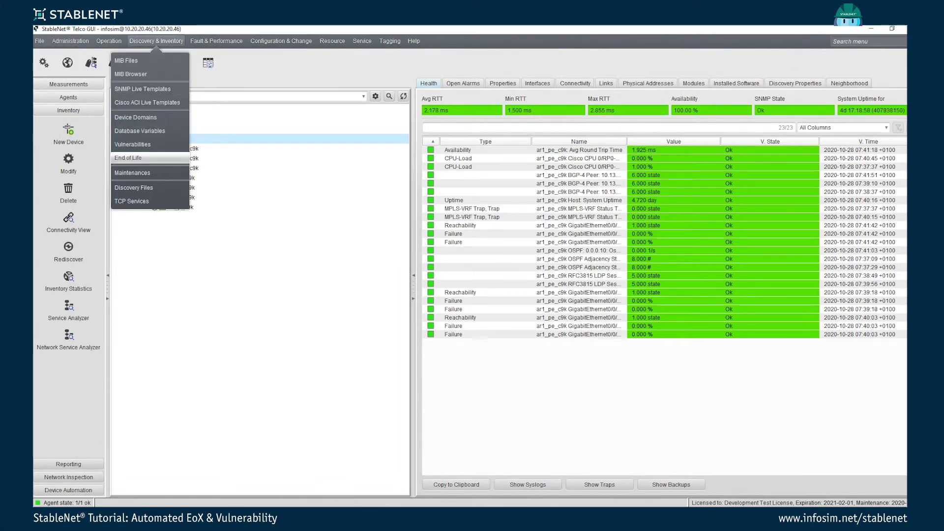
pyautogui.click(129, 159)
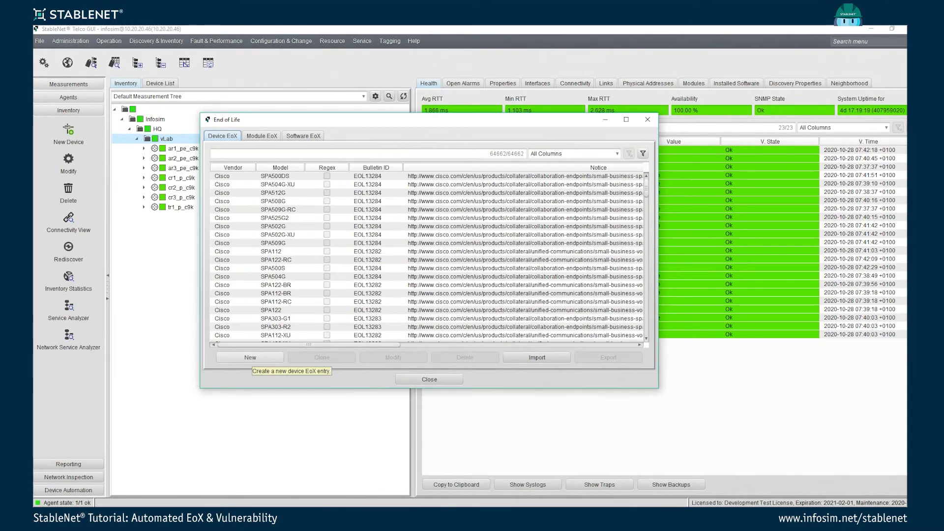
pyautogui.click(250, 357)
pyautogui.write('Nokia')
pyautogui.press('Tab')
pyautogui.write('77')
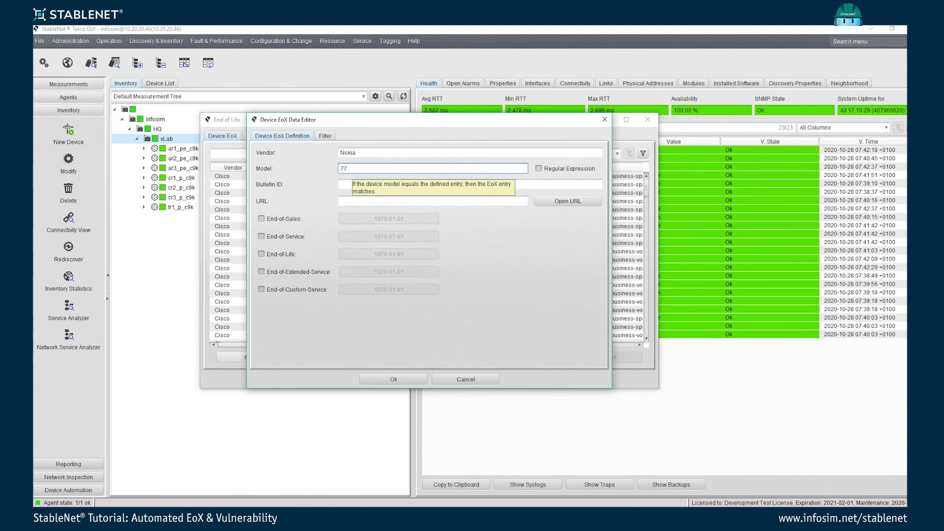
pyautogui.write('05 SA')
pyautogui.write('R-1')
pyautogui.write('8')
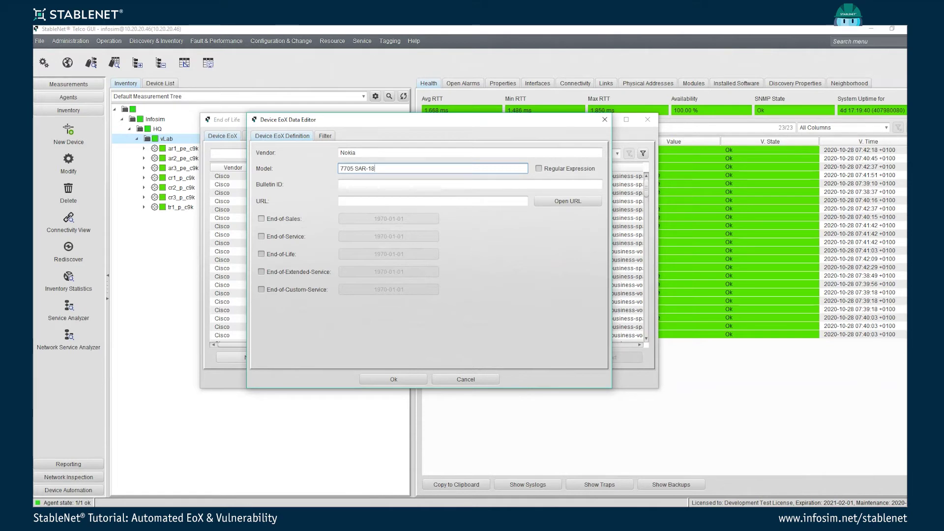
pyautogui.click(261, 219)
pyautogui.click(262, 237)
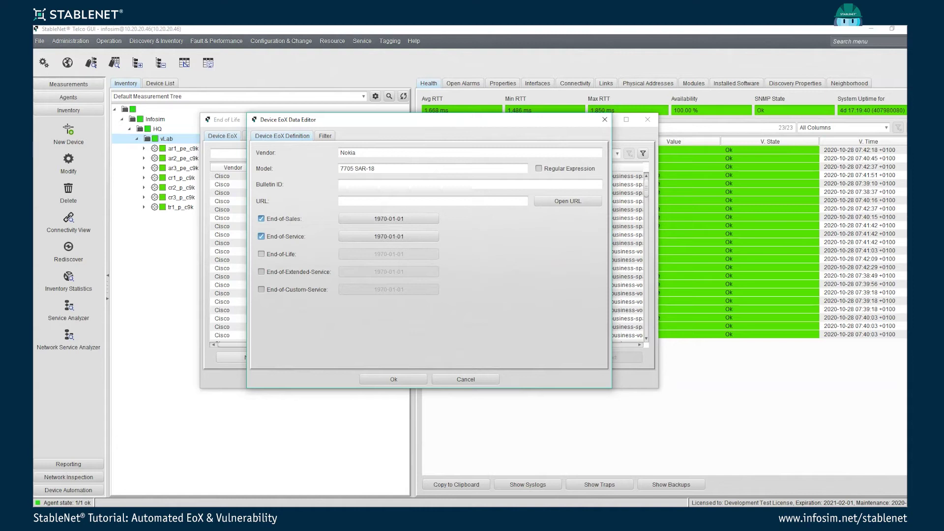
pyautogui.click(261, 254)
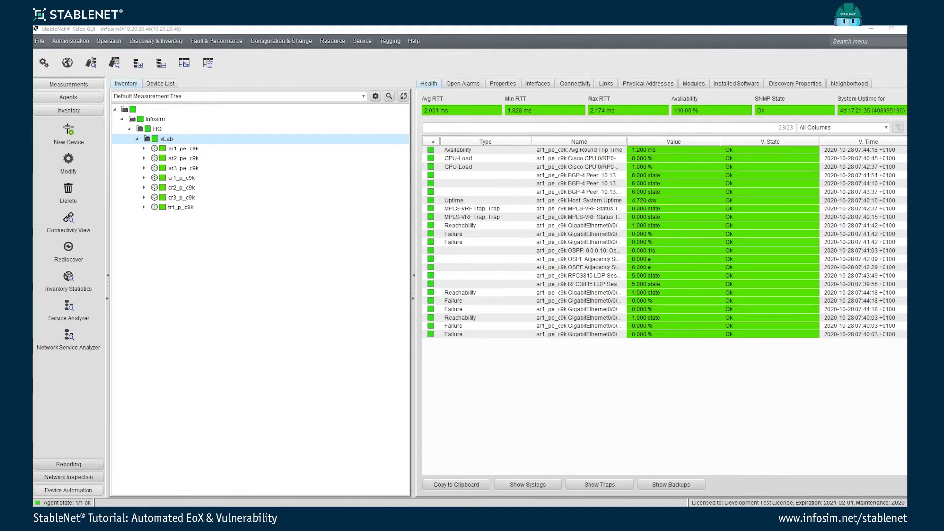
# - Browse workflow jobs and ar1_pe_c9k's stored backups, ending on the backup jobs list
pyautogui.click(69, 491)
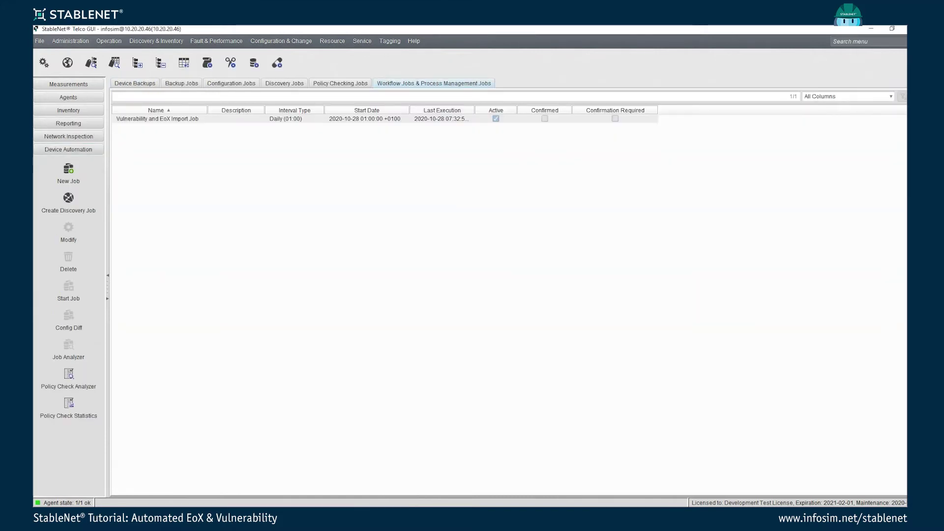
pyautogui.click(157, 119)
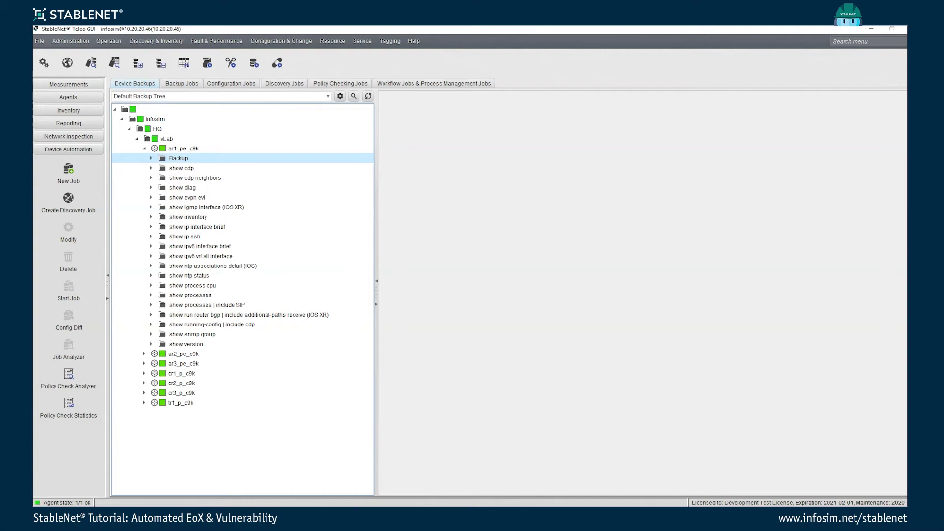
pyautogui.press('Right')
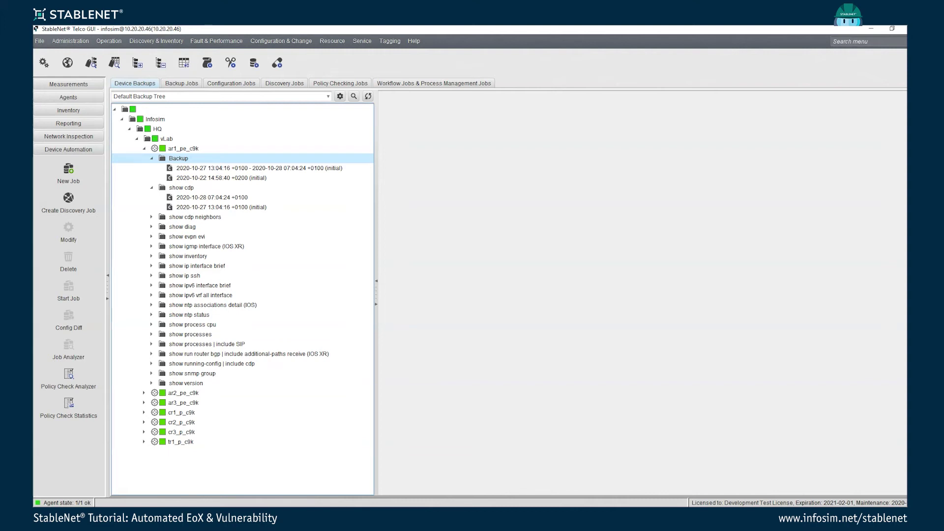
pyautogui.click(182, 82)
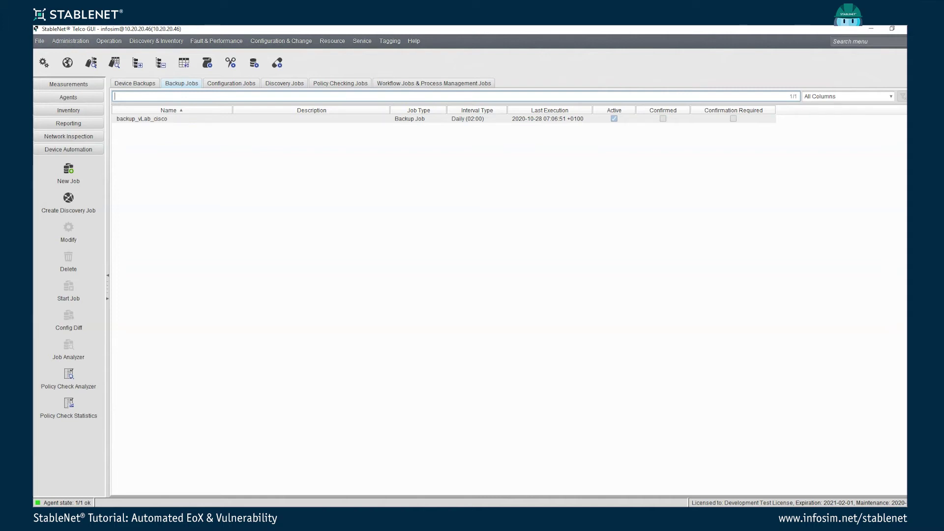
# - Create a policy checking job of type Vulnerability Check Job, keeping its default name
pyautogui.click(341, 83)
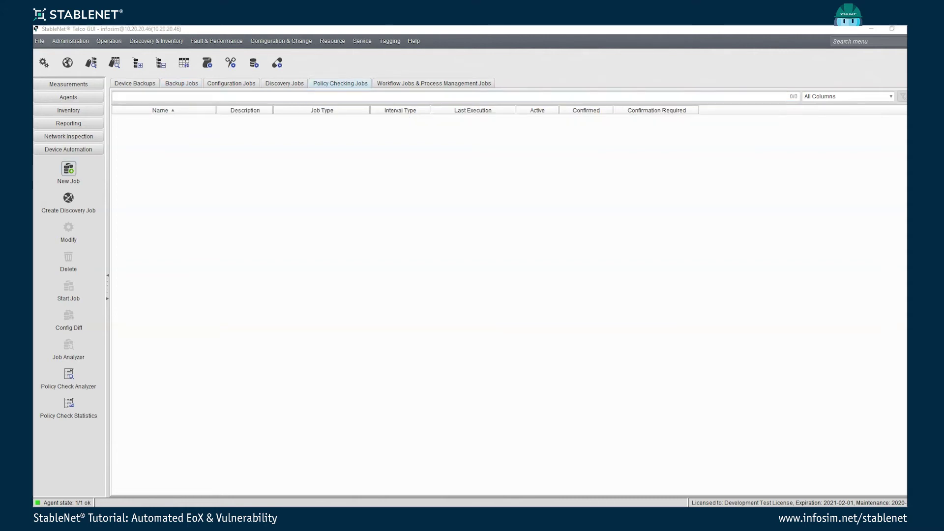
pyautogui.click(68, 174)
pyautogui.click(317, 320)
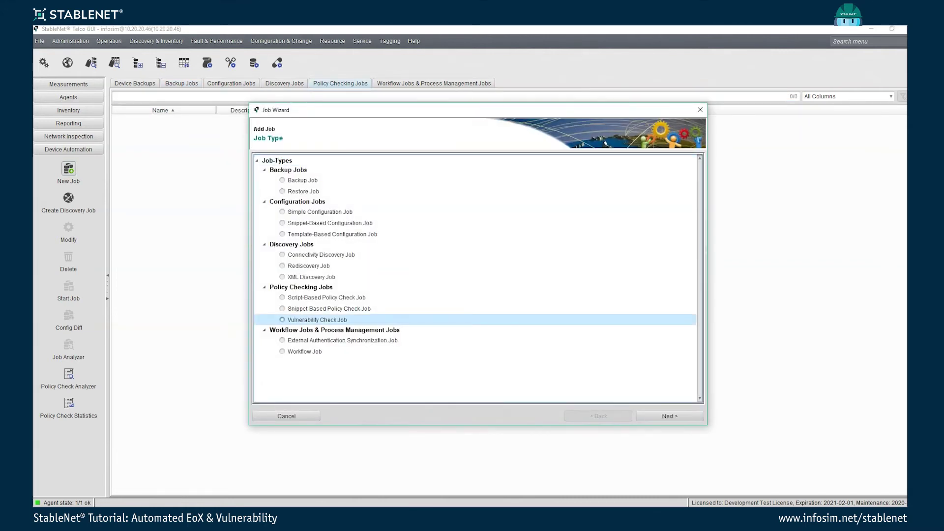
pyautogui.click(669, 416)
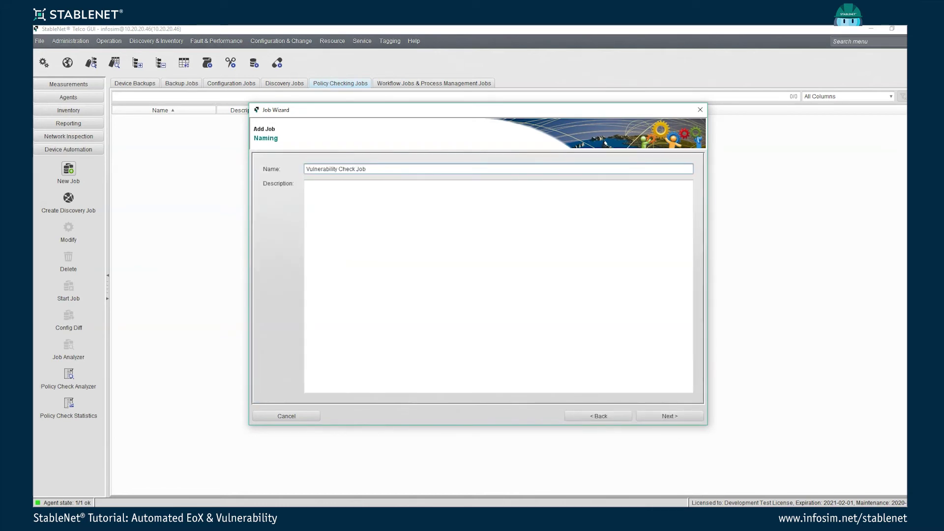
pyautogui.click(668, 416)
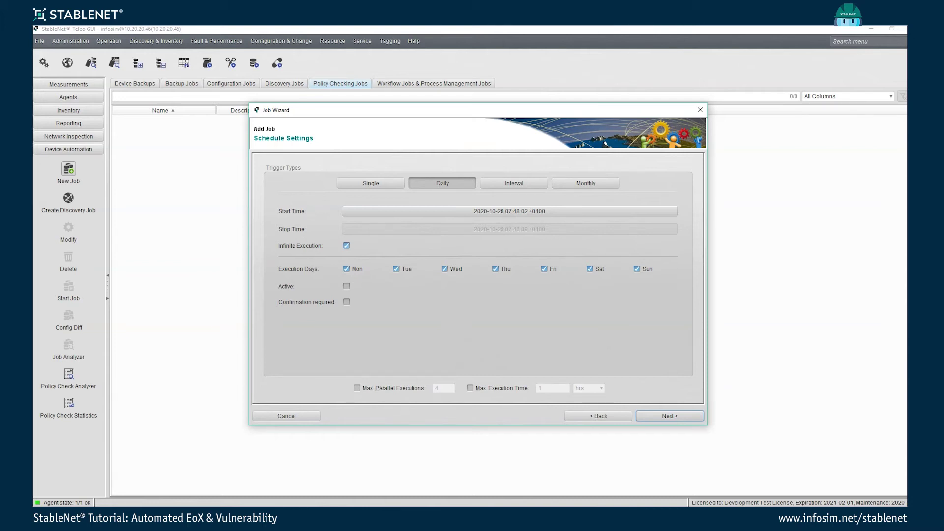
pyautogui.click(509, 211)
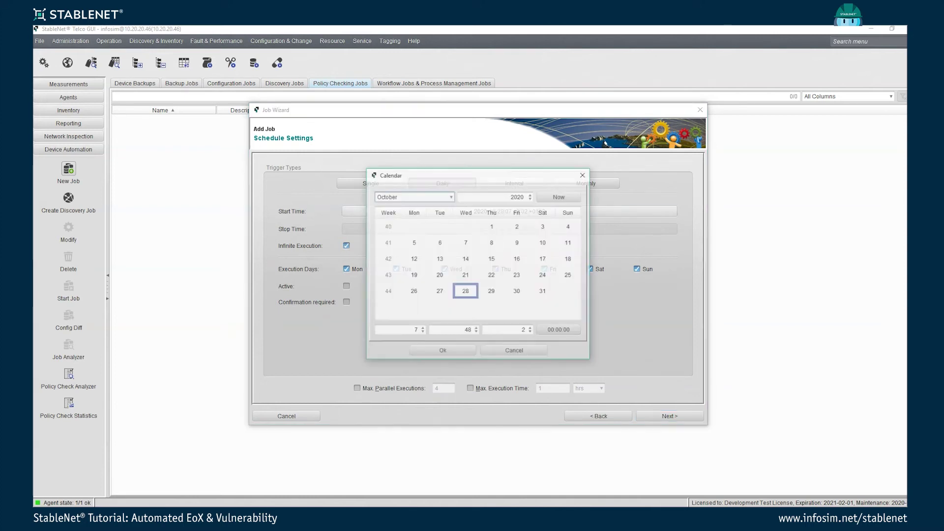
pyautogui.click(559, 330)
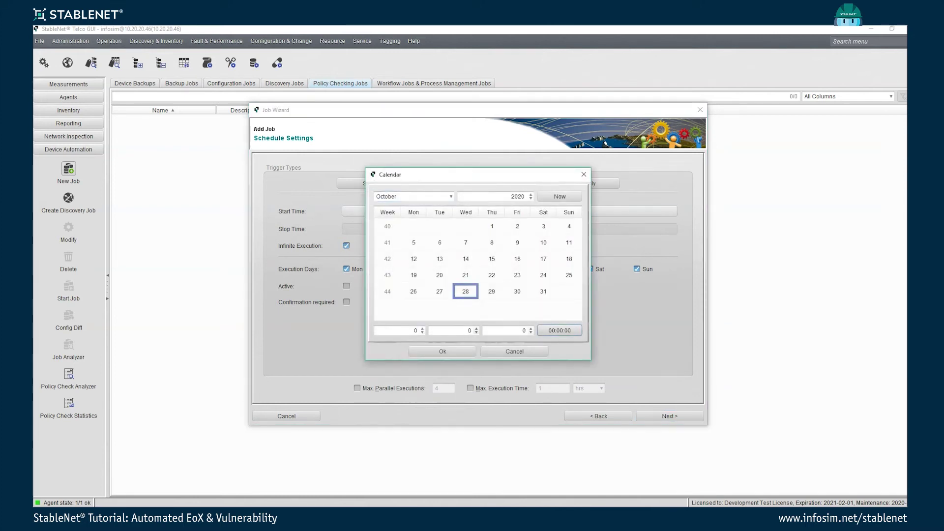
pyautogui.write('3')
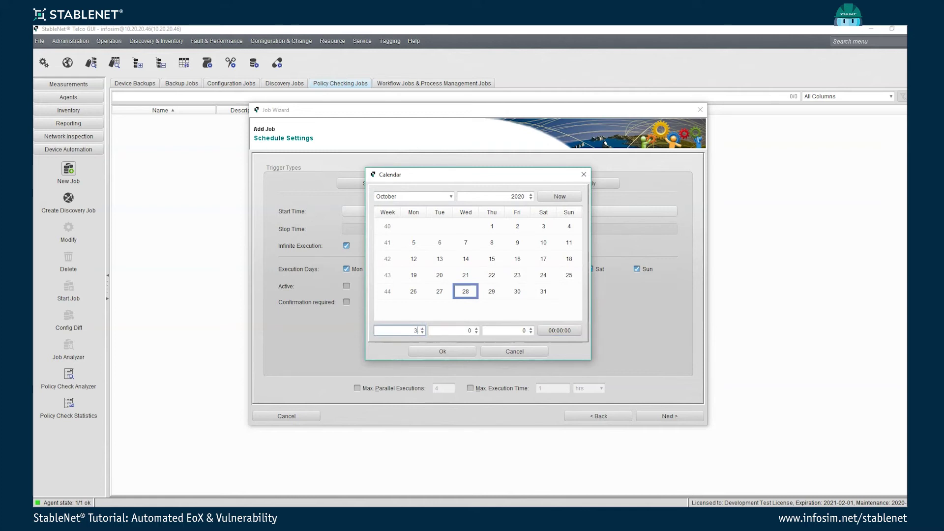
pyautogui.hotkey('shift', 'Home')
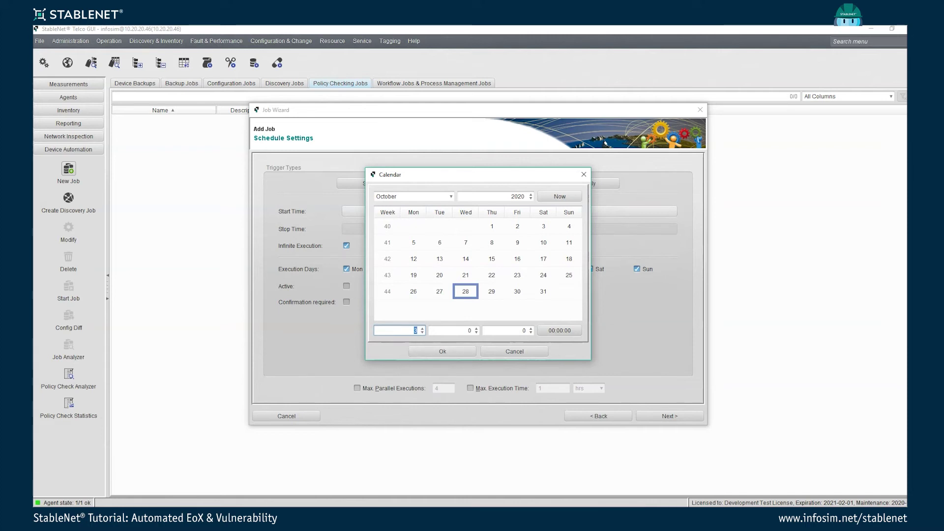
pyautogui.click(442, 351)
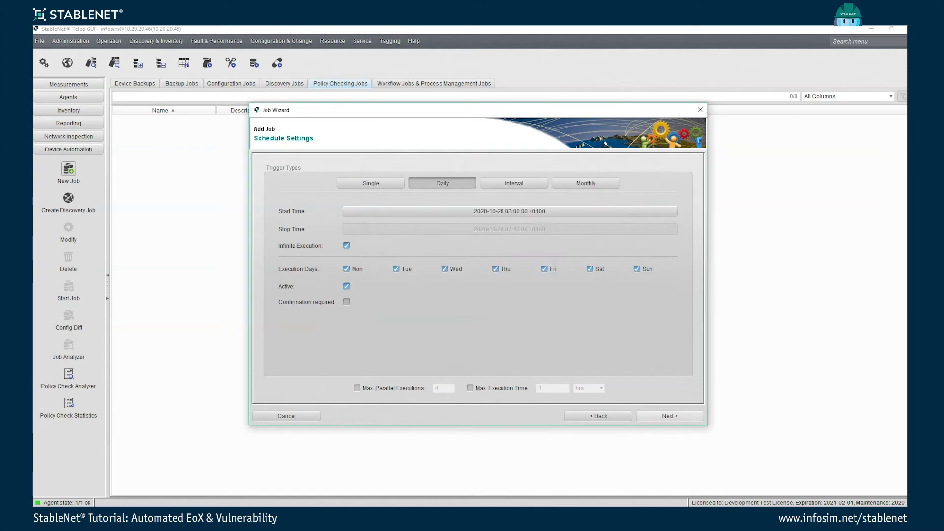
pyautogui.click(669, 417)
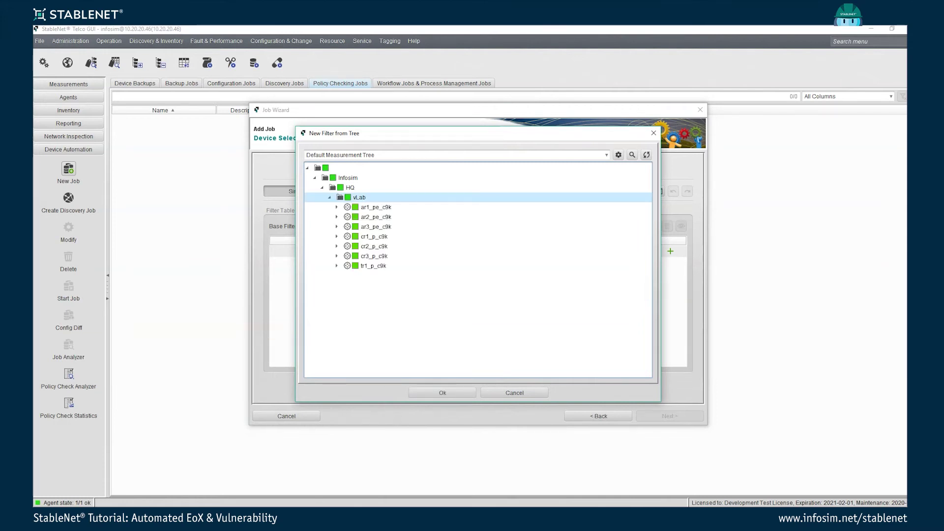
# - Accept the vLab device filter and finish through vulnerability settings, tags and groups
pyautogui.press('Return')
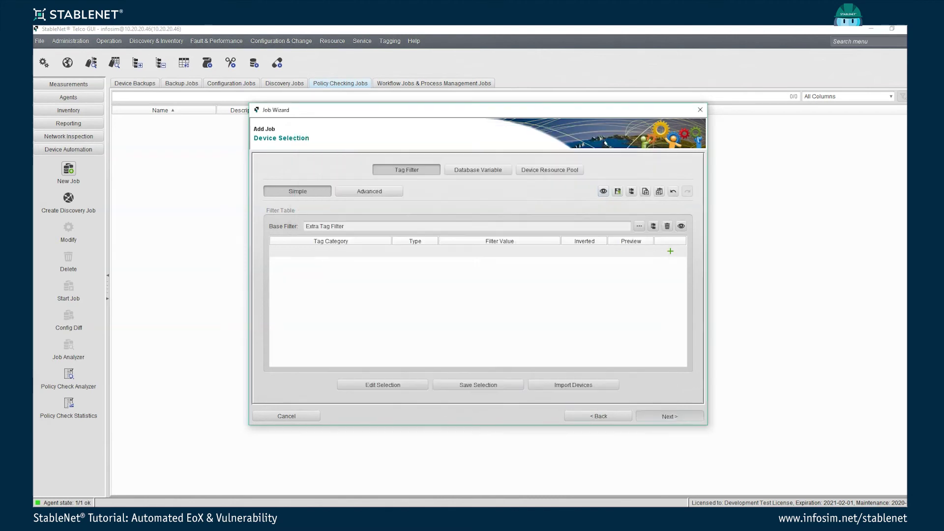
pyautogui.press('Return')
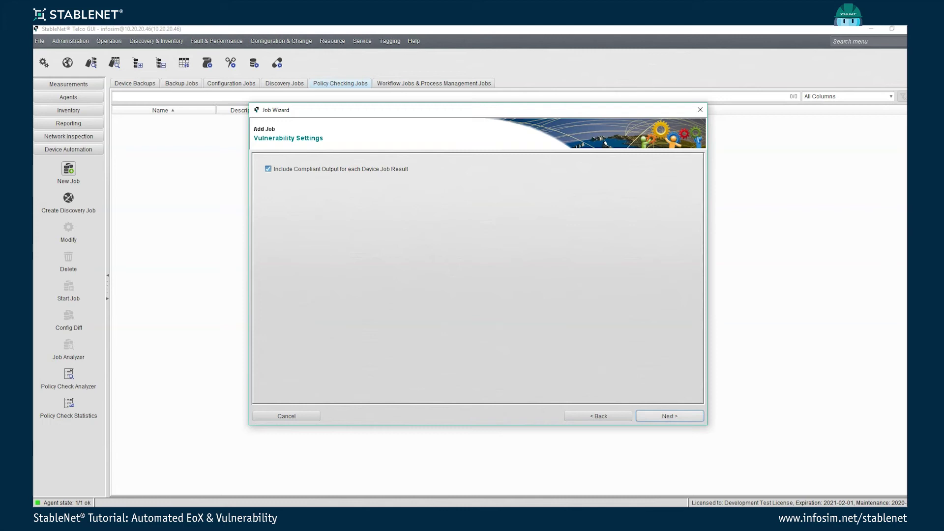
pyautogui.press('Return')
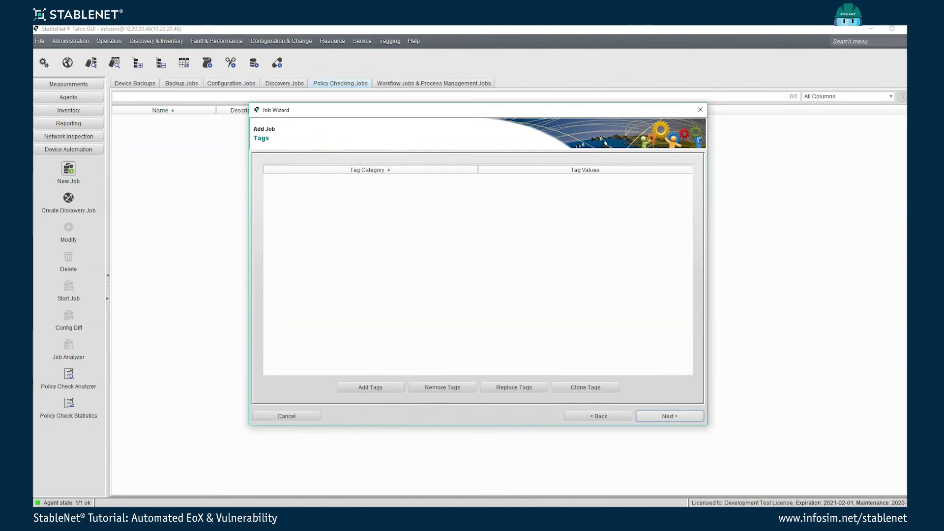
pyautogui.press('Return')
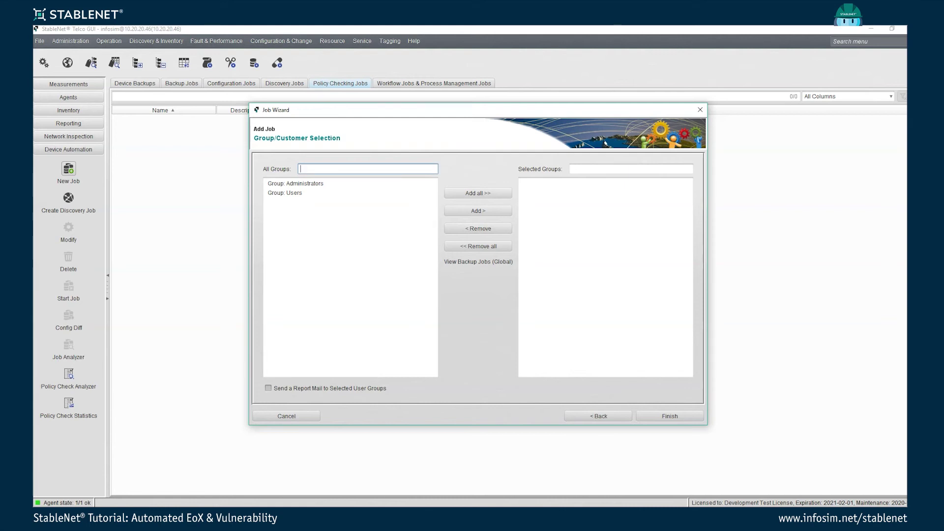
pyautogui.press('Return')
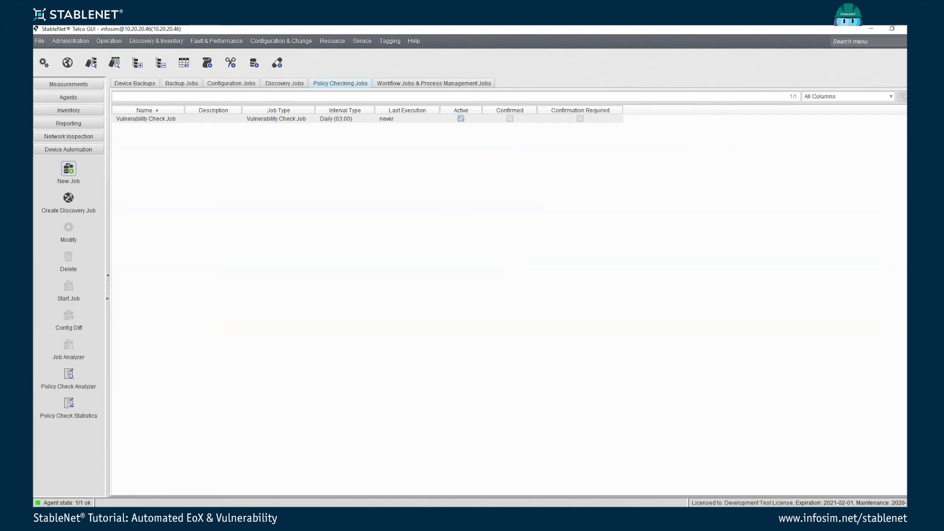
# - Start the Vulnerability Check Job immediately and dismiss the job-started message
pyautogui.click(146, 118)
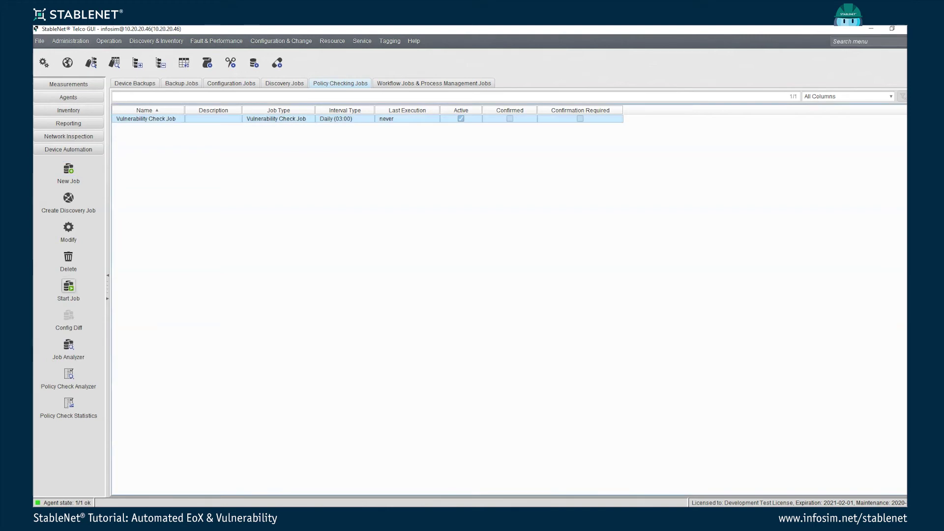
pyautogui.press('Return')
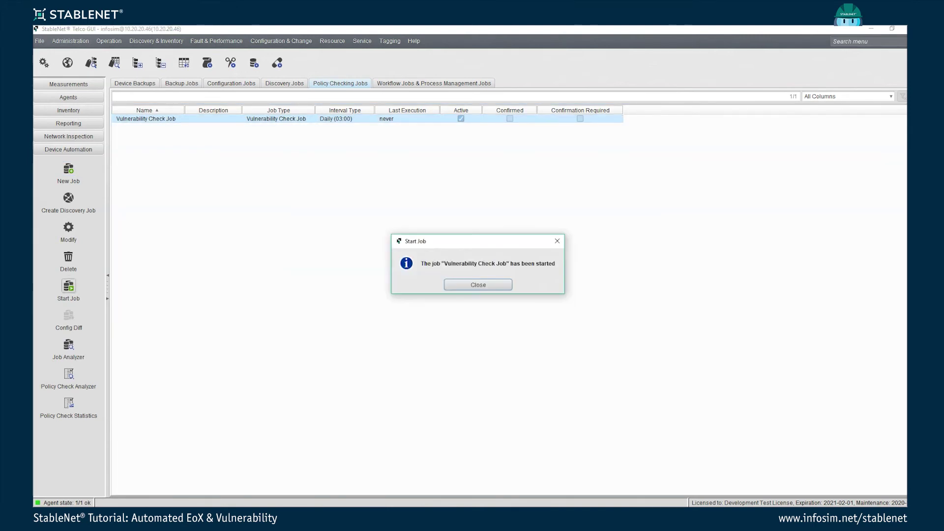
pyautogui.press('Return')
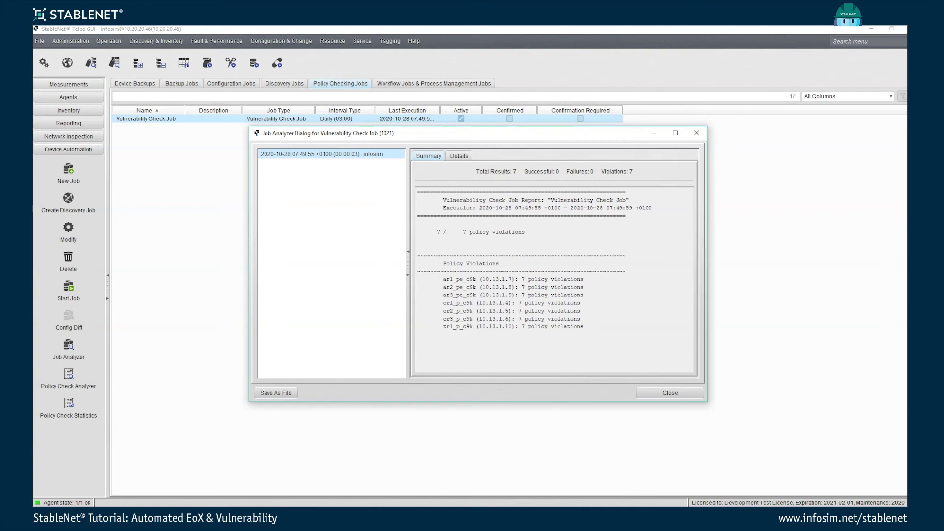
# - View per-device results and read ar1_pe_c9k's report, highlighting the DVMRP memory exhaustion vulnerability
pyautogui.click(459, 156)
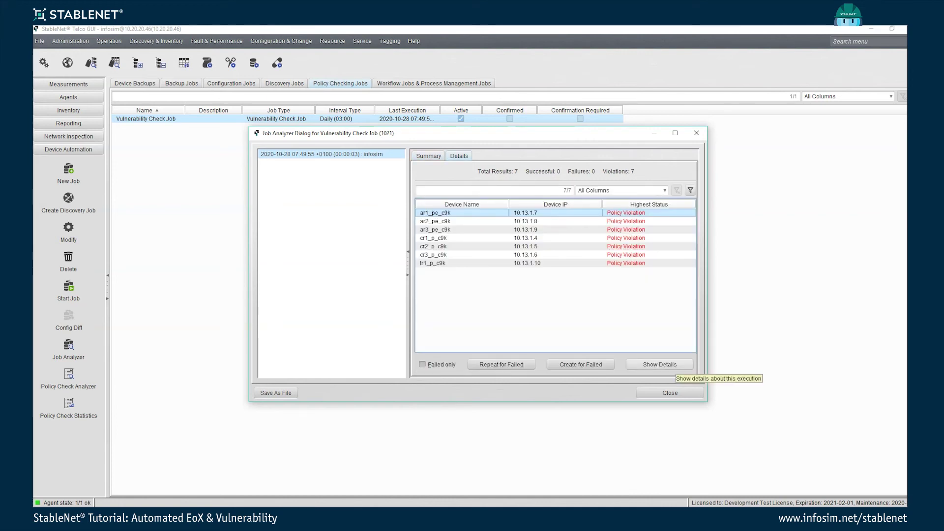
pyautogui.click(673, 365)
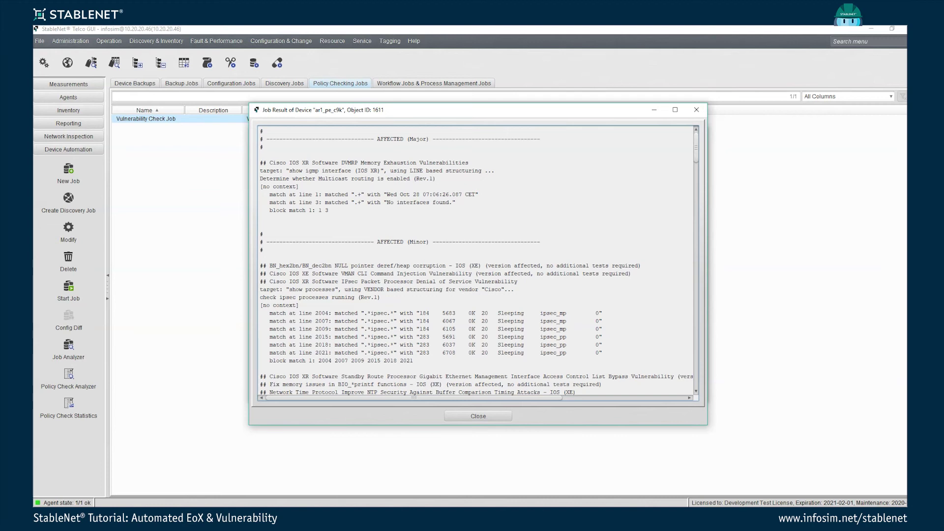
pyautogui.moveTo(269, 162); pyautogui.dragTo(469, 162)
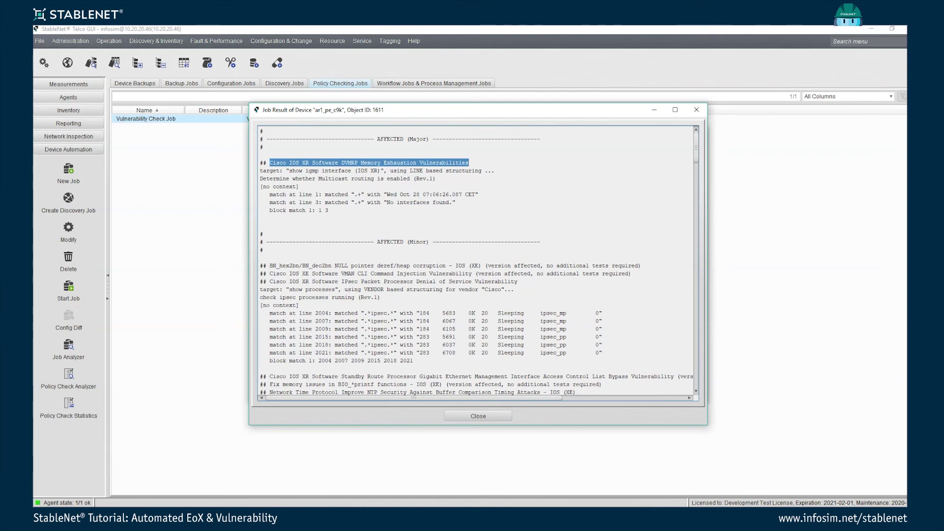
pyautogui.click(469, 163)
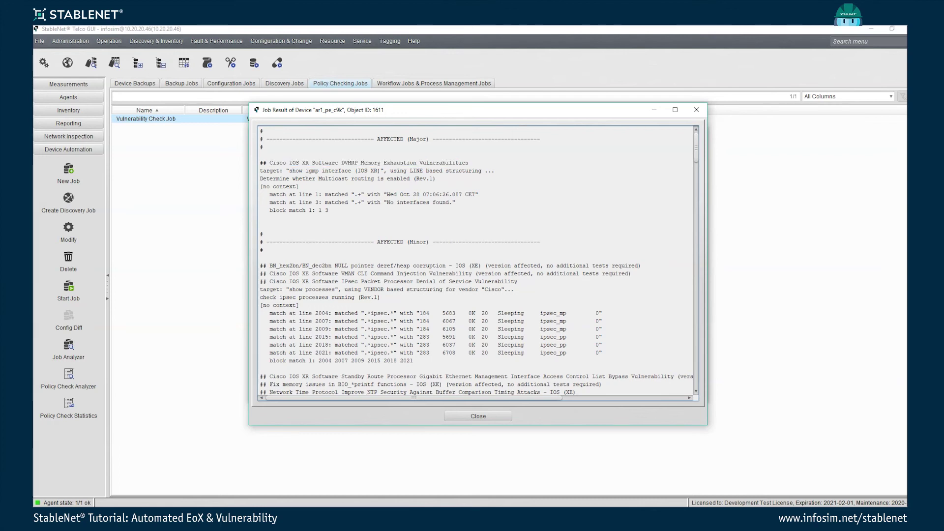
pyautogui.moveTo(290, 171); pyautogui.dragTo(496, 179)
pyautogui.scroll(-3, 478, 262)
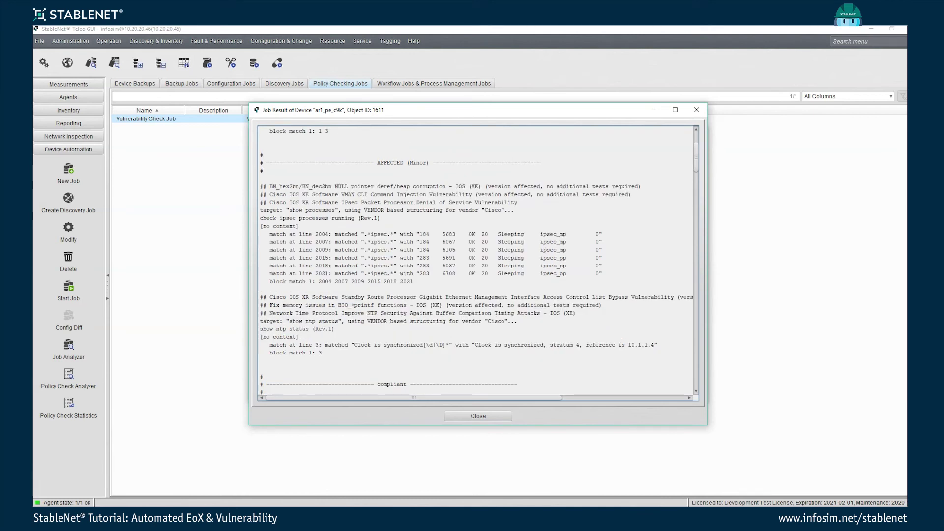
pyautogui.scroll(-2, 478, 262)
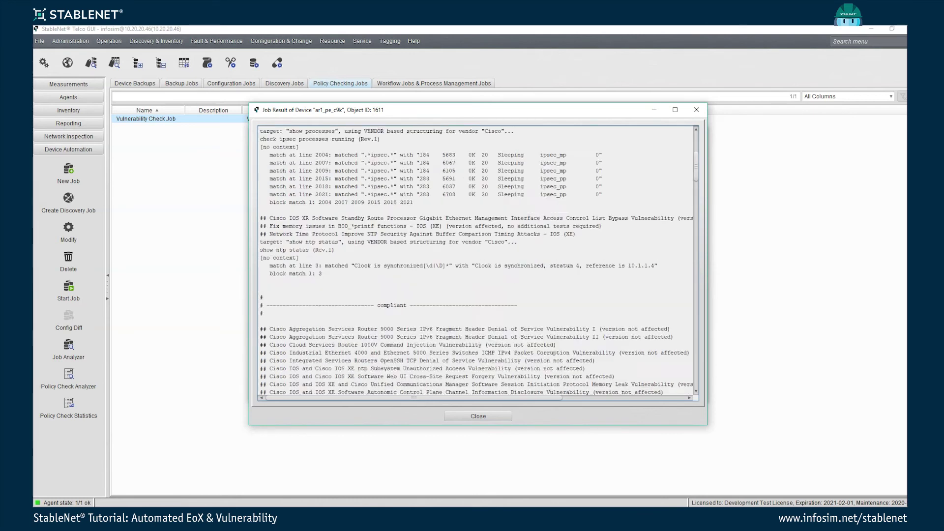
pyautogui.scroll(-1, 478, 262)
pyautogui.scroll(-1, 478, 262)
pyautogui.scroll(-1, 478, 262)
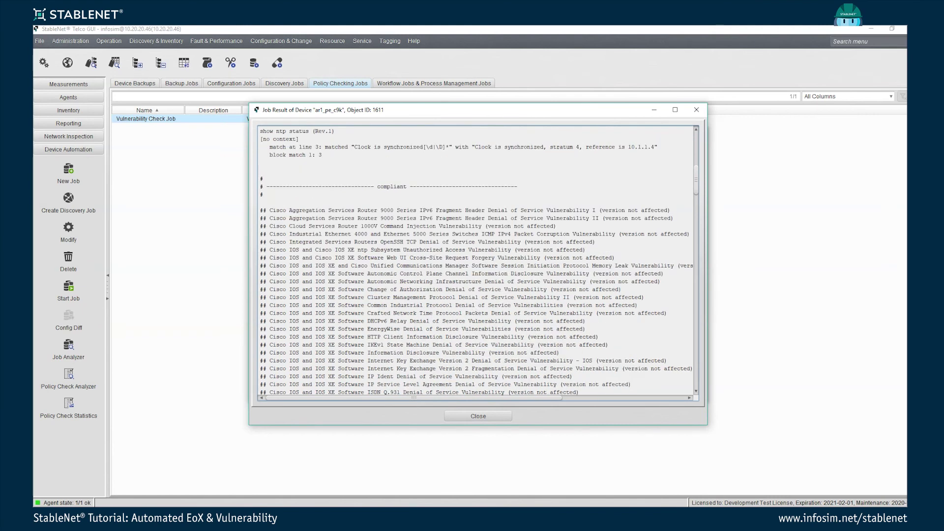
pyautogui.scroll(-1, 478, 262)
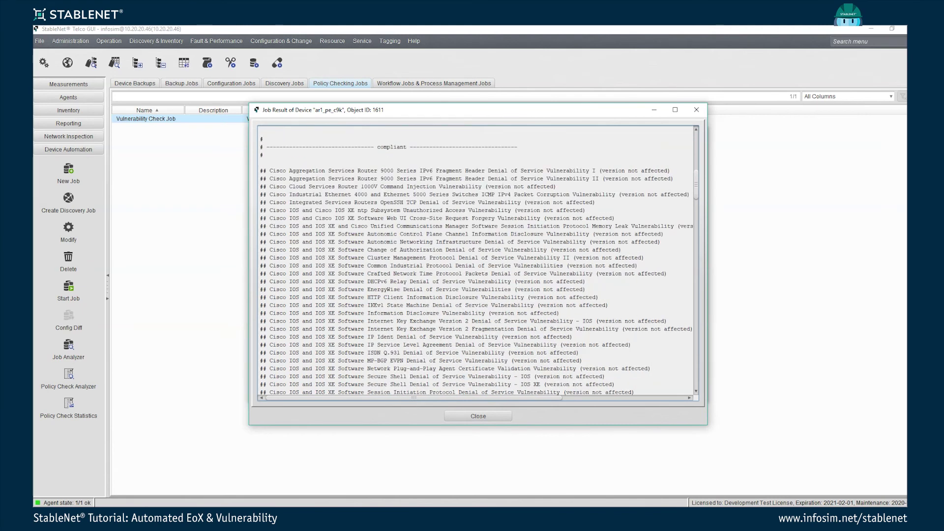
pyautogui.scroll(-2, 479, 262)
pyautogui.scroll(-2, 477, 262)
pyautogui.scroll(-3, 478, 262)
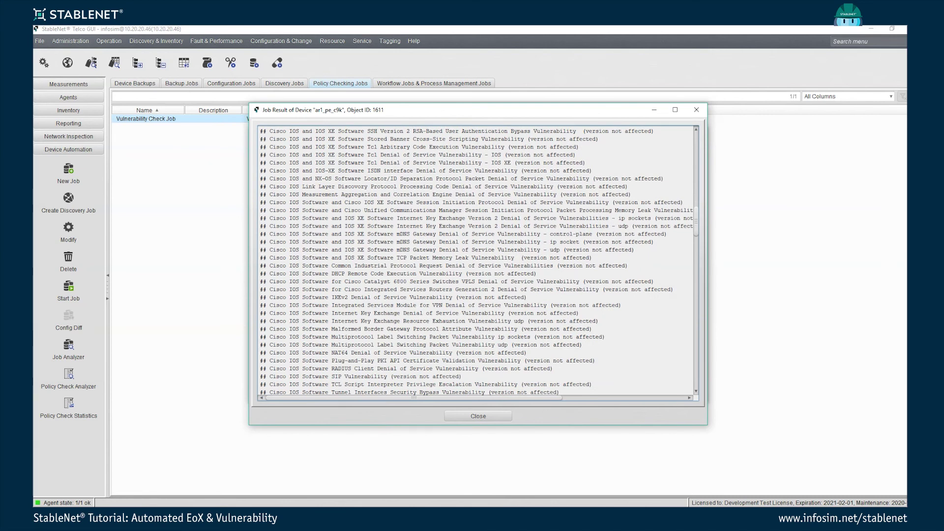
pyautogui.scroll(-2, 478, 262)
pyautogui.scroll(-3, 478, 262)
pyautogui.scroll(-2, 478, 262)
pyautogui.scroll(-3, 477, 262)
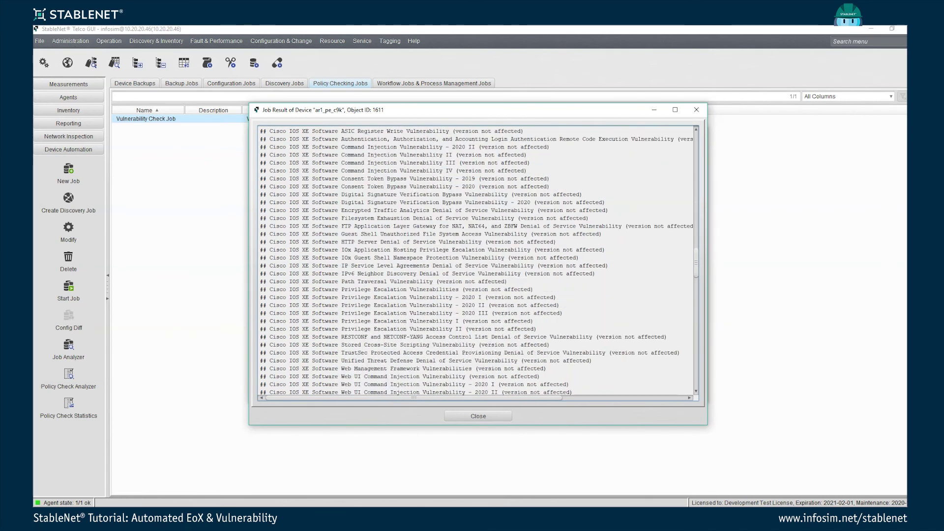
pyautogui.scroll(-3, 478, 262)
pyautogui.scroll(-3, 477, 262)
pyautogui.scroll(-3, 478, 262)
pyautogui.scroll(-5, 478, 262)
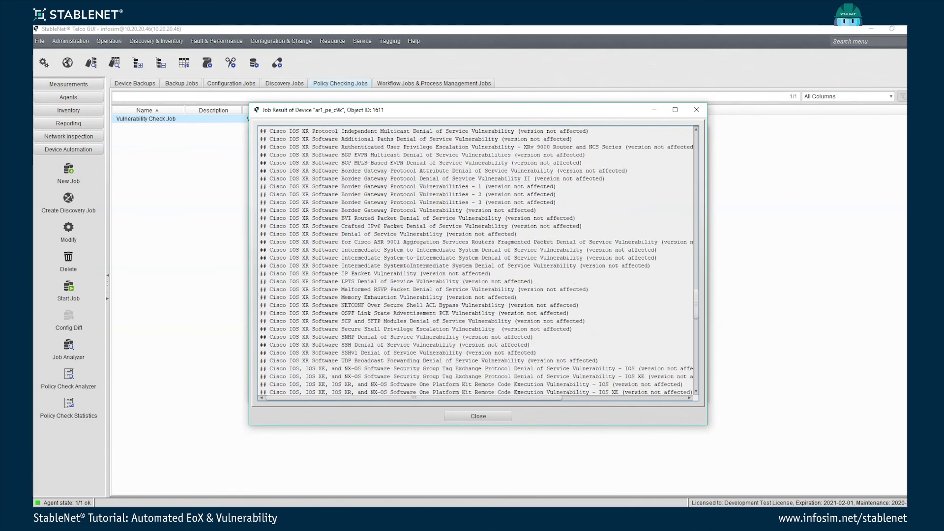
pyautogui.scroll(3, 478, 262)
pyautogui.scroll(3, 478, 262)
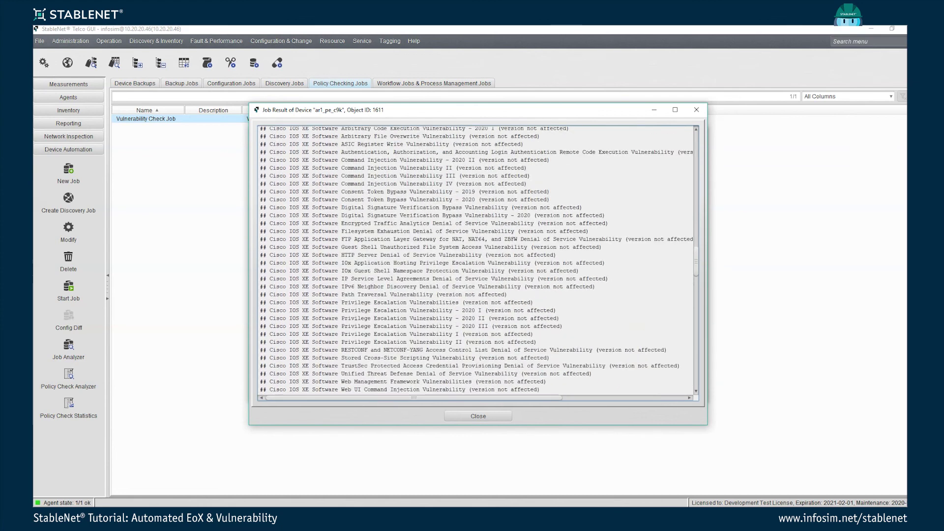
pyautogui.scroll(3, 478, 262)
pyautogui.scroll(3, 478, 262)
pyautogui.scroll(3, 478, 262)
pyautogui.scroll(1, 477, 262)
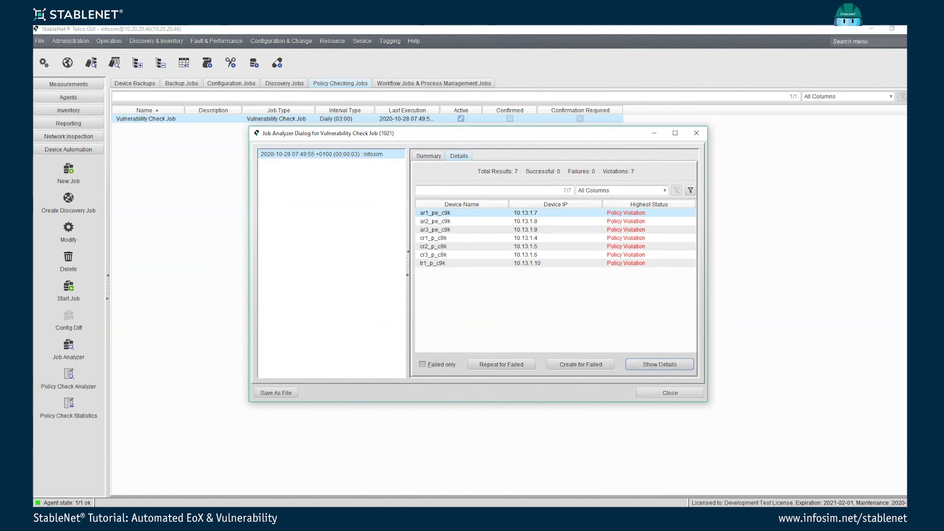
# - Create a new Business Process (Script) measurement named Vulnerability Status in Measurements
pyautogui.click(670, 392)
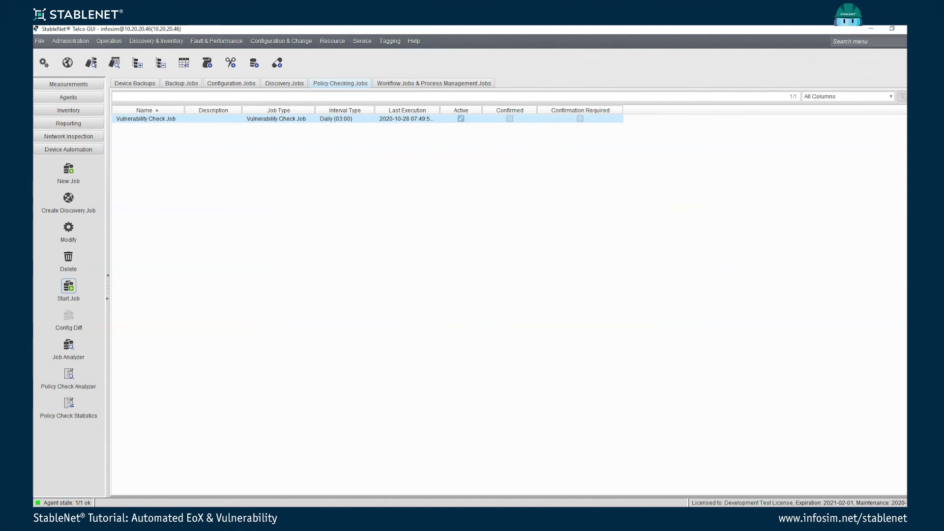
pyautogui.click(68, 84)
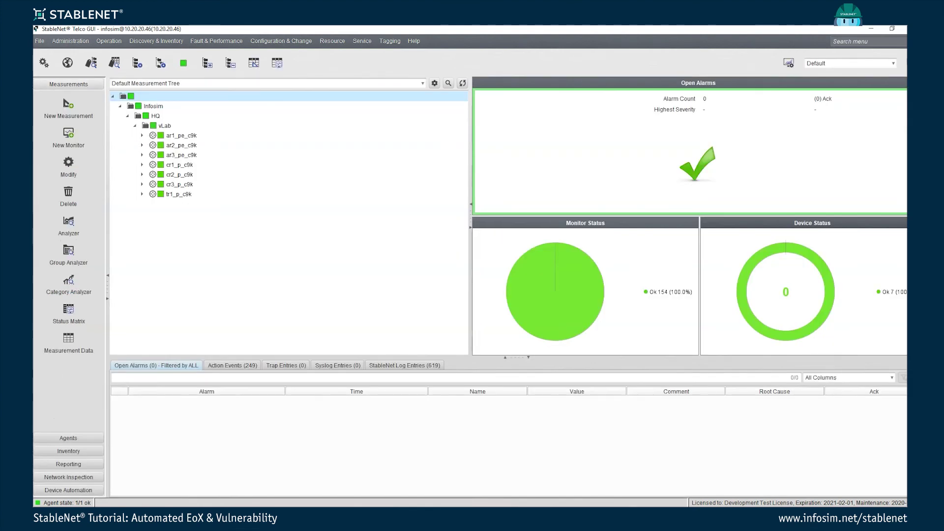
pyautogui.click(68, 104)
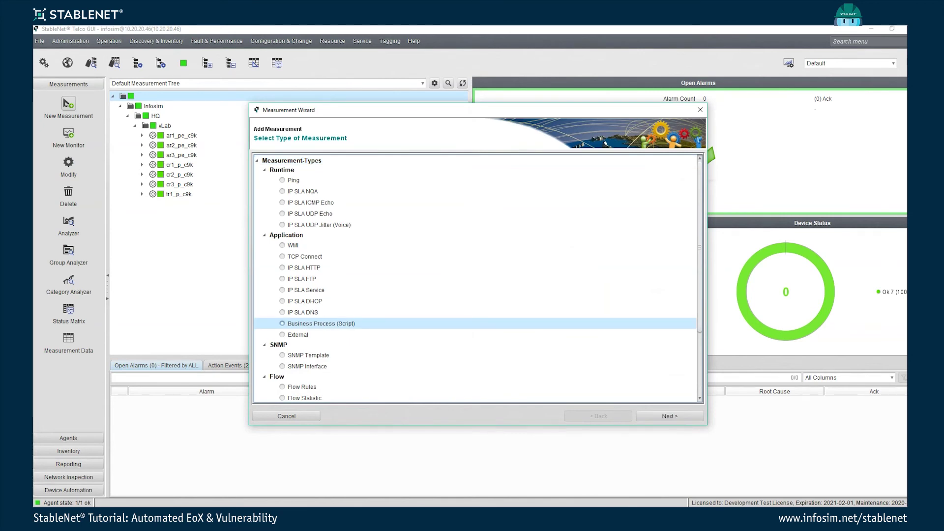
pyautogui.click(669, 416)
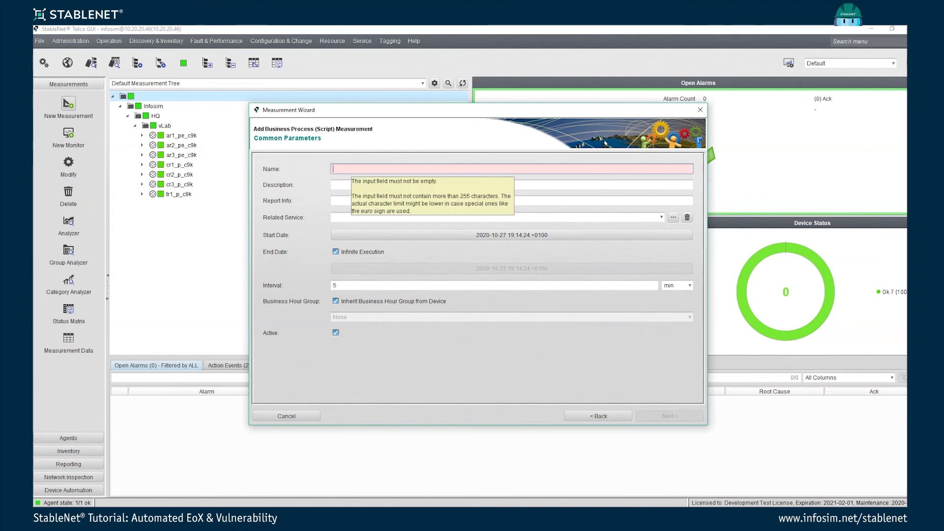
pyautogui.write('Vulnerability Status')
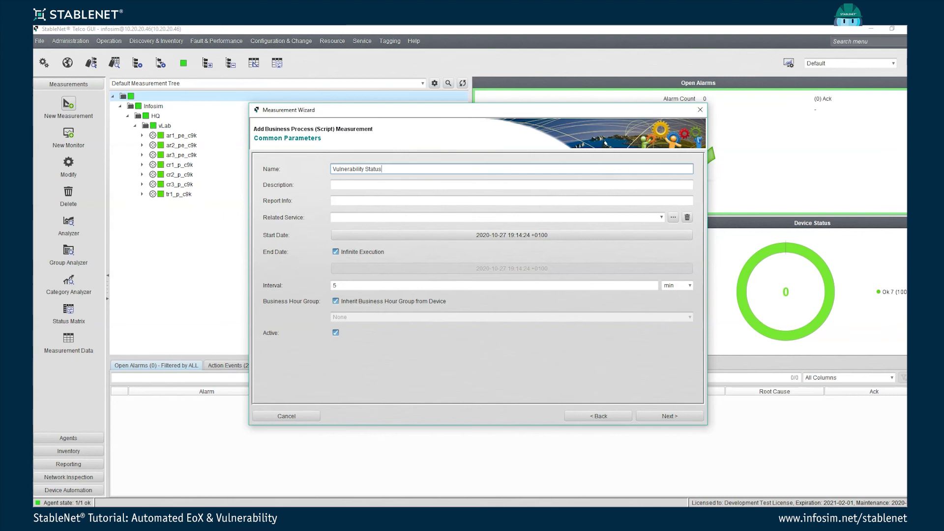
pyautogui.press('Return')
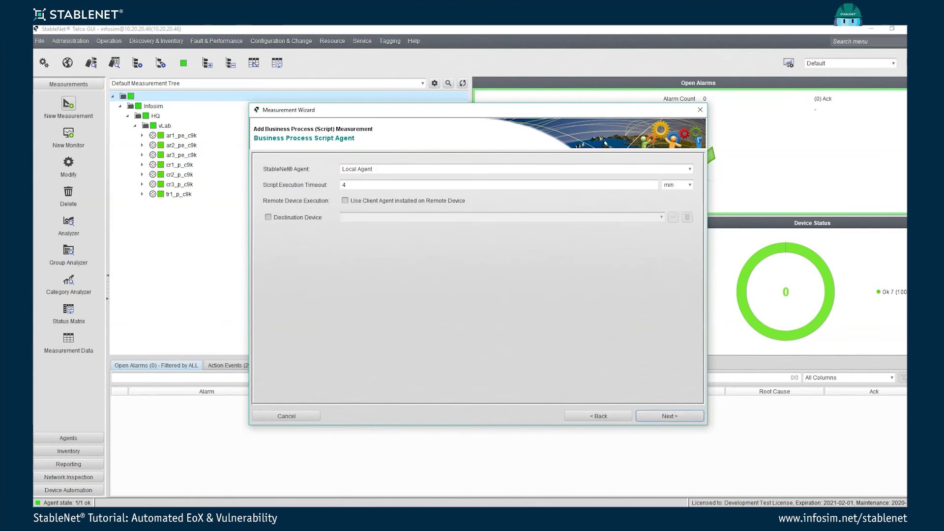
# - Choose snscript_job_result_monitoring.jar as the measurement's script
pyautogui.press('Return')
pyautogui.hotkey('alt', 'Down')
pyautogui.scroll(-2, 404, 269)
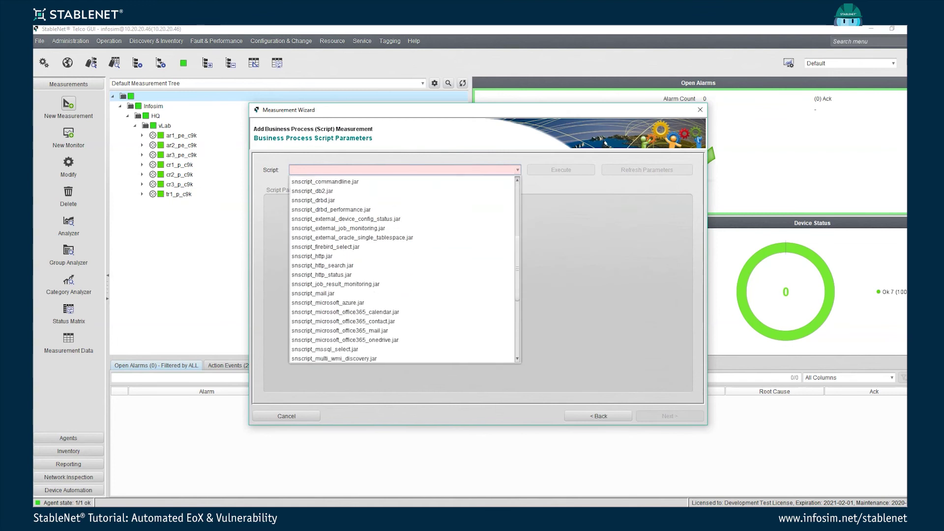
pyautogui.scroll(-2, 405, 269)
pyautogui.scroll(-3, 404, 269)
pyautogui.scroll(5, 404, 269)
pyautogui.scroll(2, 404, 269)
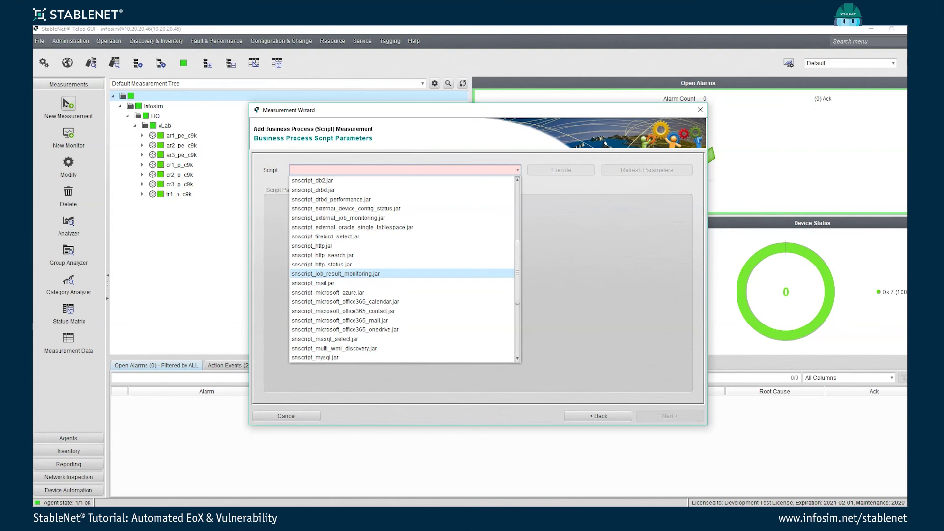
pyautogui.press('Return')
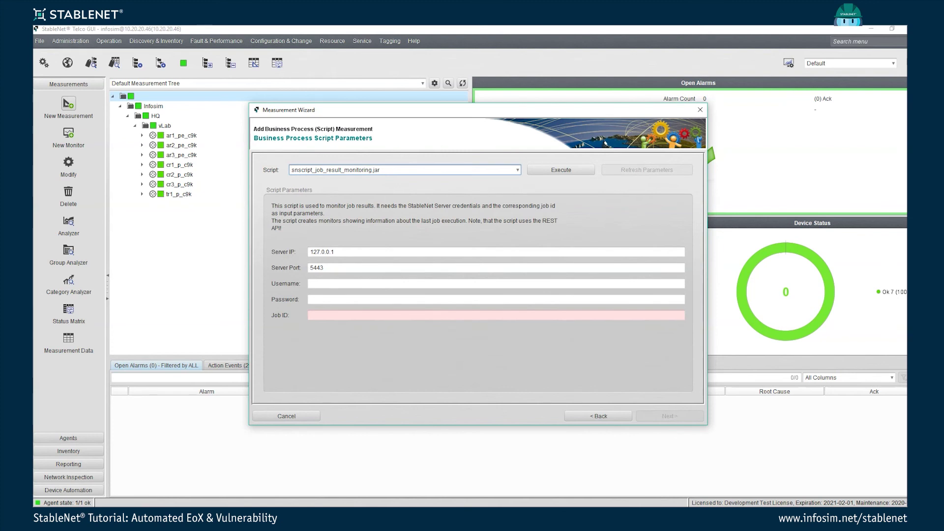
# - Enter server username, password and Job ID 1021, then execute the script as a test
pyautogui.click(442, 283)
pyautogui.write('infosim')
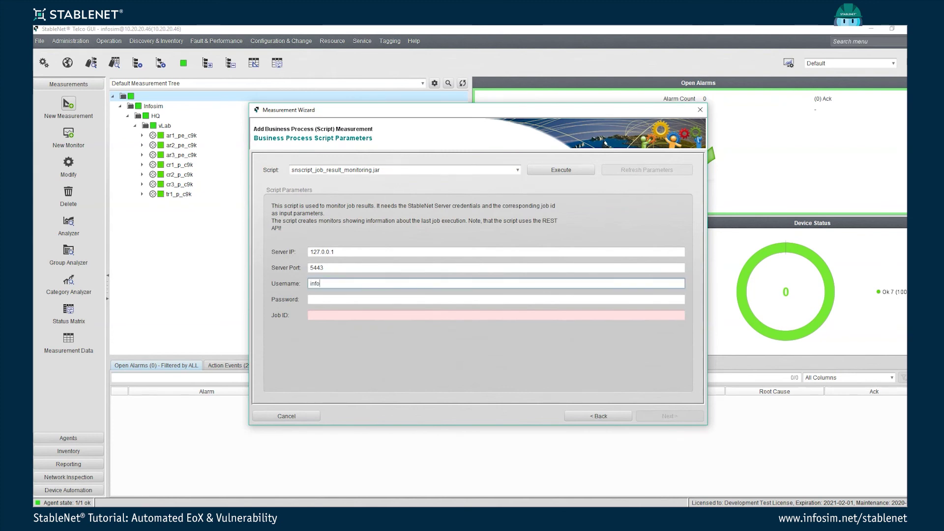
pyautogui.press('Tab')
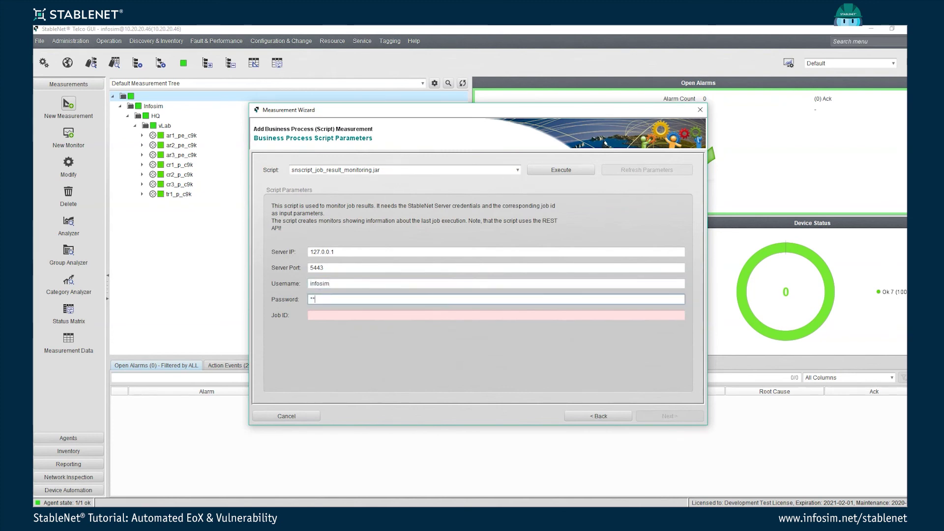
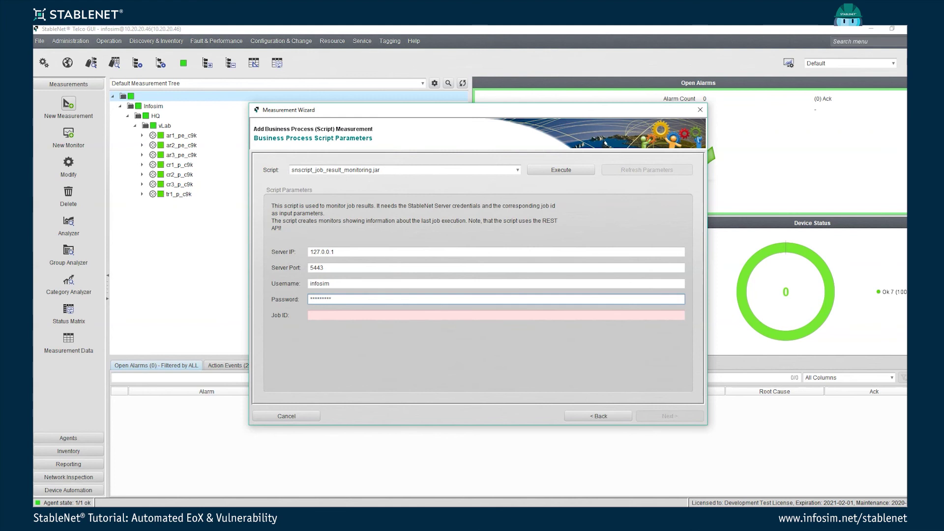
pyautogui.press('Tab')
pyautogui.write('1021')
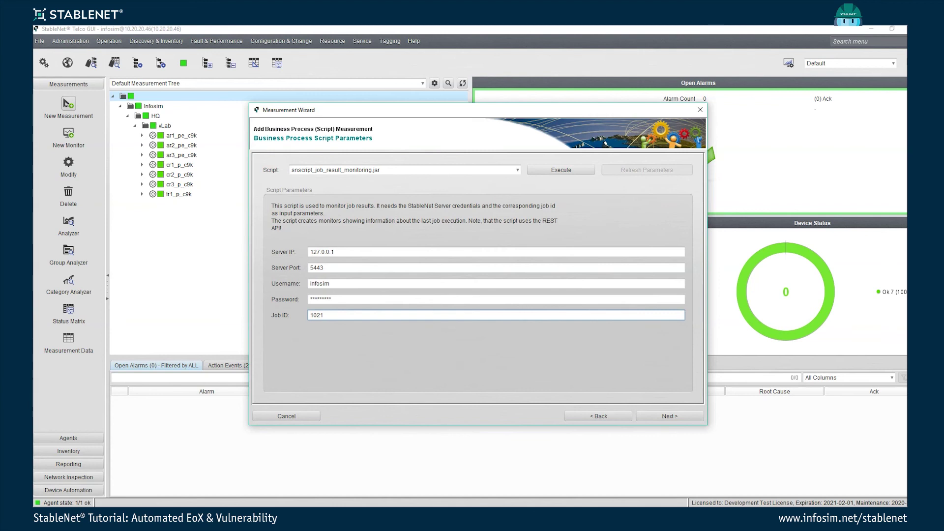
pyautogui.click(560, 170)
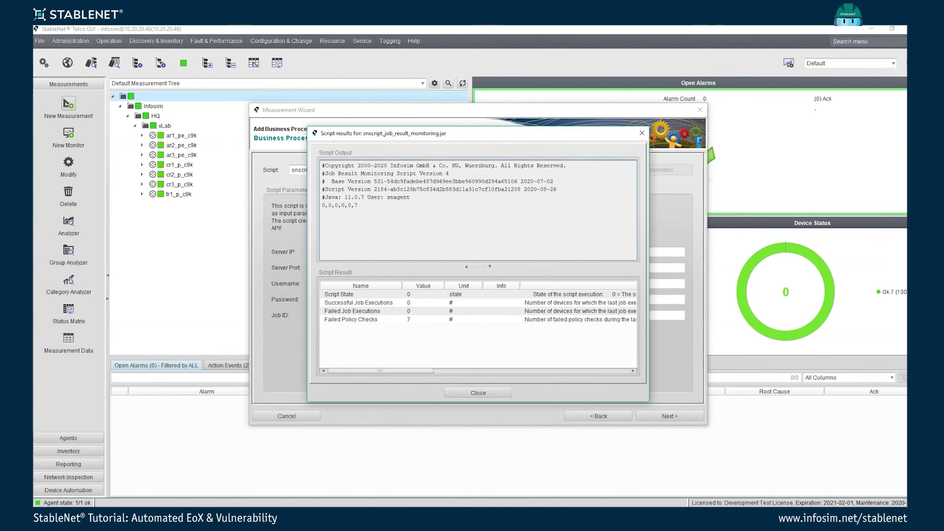
# - Check the Failed Policy Checks result, then finish the wizard past Tags and Groups
pyautogui.click(351, 319)
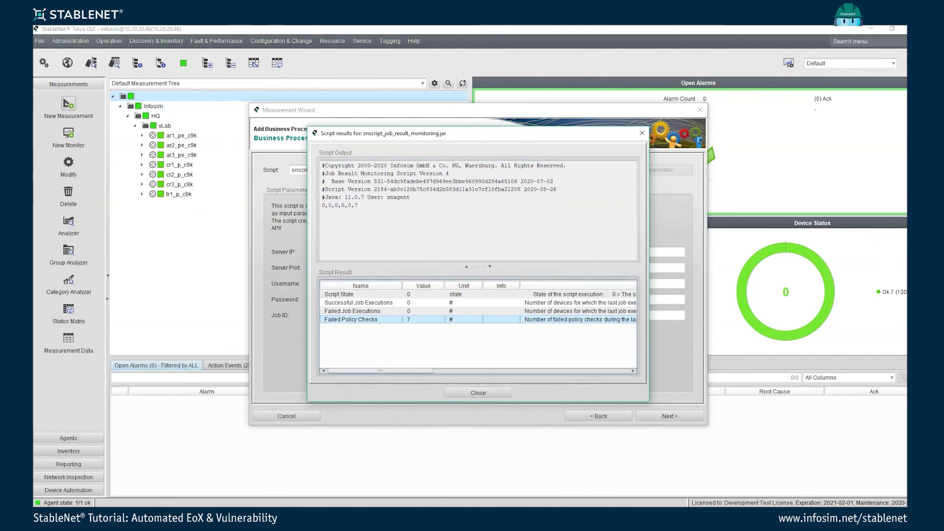
pyautogui.click(478, 392)
pyautogui.click(669, 416)
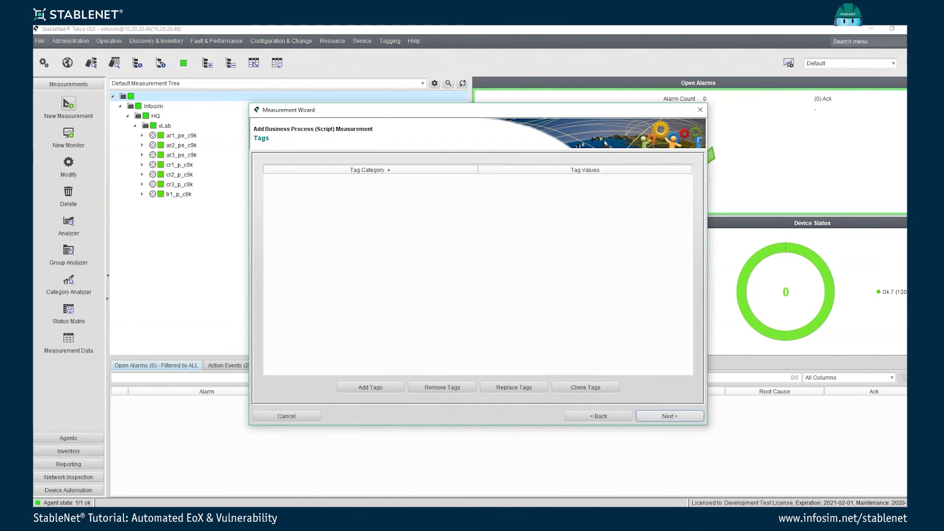
pyautogui.click(669, 416)
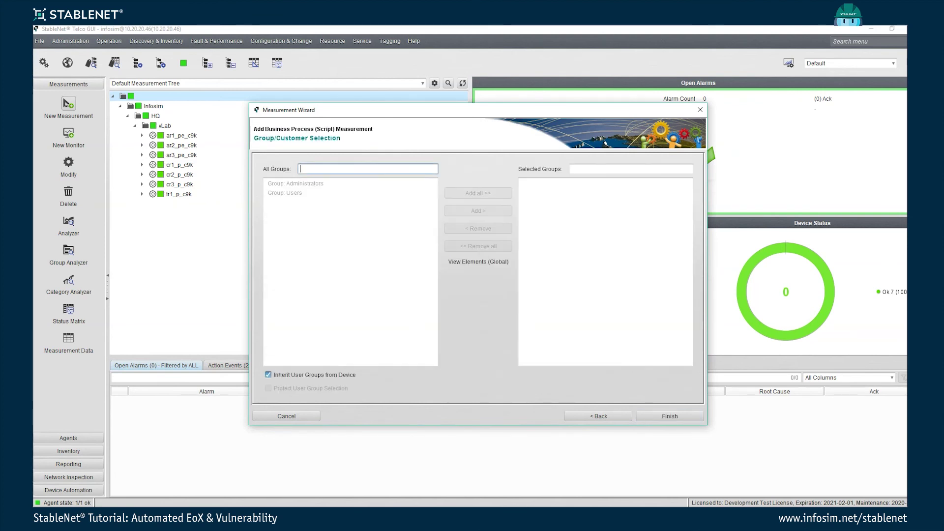
pyautogui.click(669, 415)
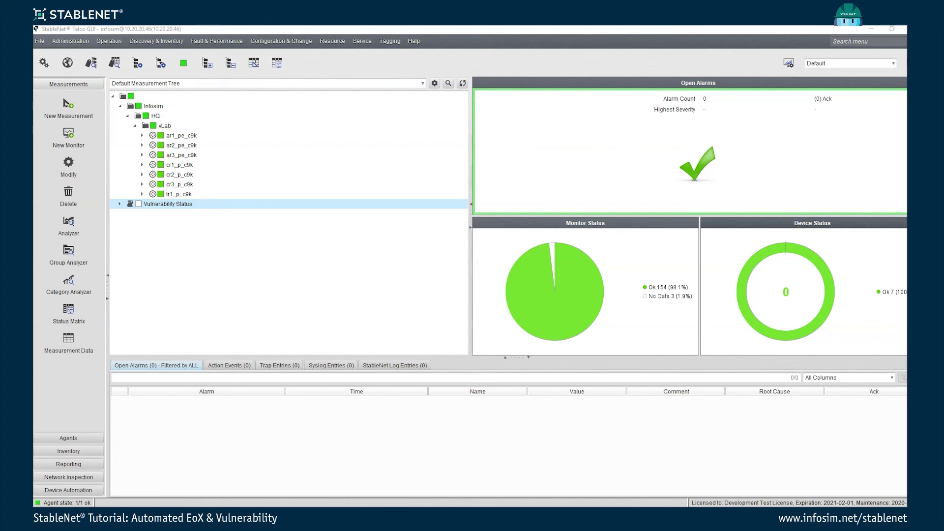
# - Expand Vulnerability Status and select the Failed Policy Checks monitor showing a Major alarm, value 7
pyautogui.press('Right')
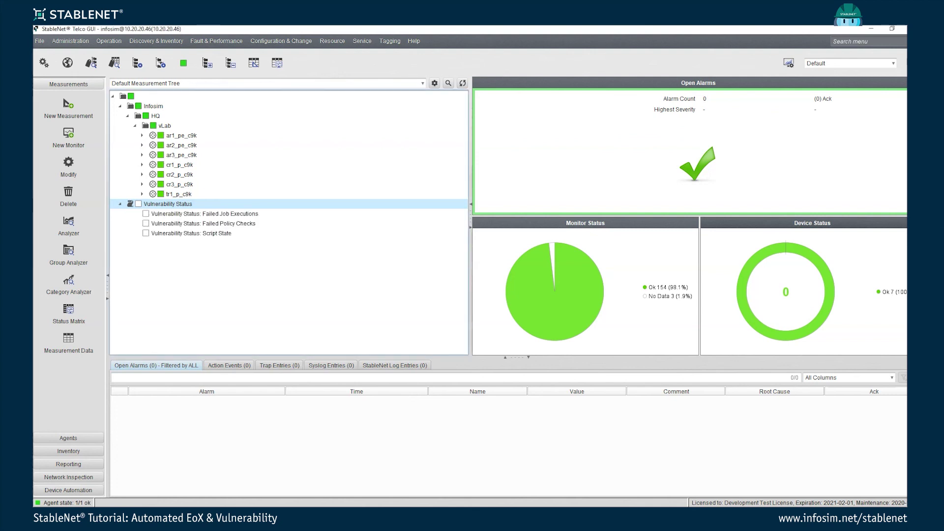
pyautogui.press('Down')
pyautogui.press('Down')
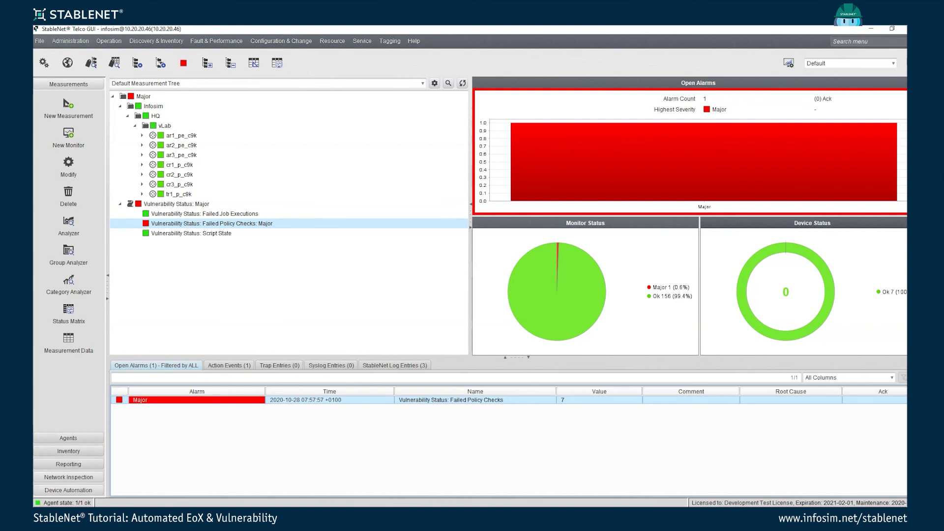
# - Add the Object ID column to Policy Checking Jobs via Order Columns, showing 1021
pyautogui.click(68, 489)
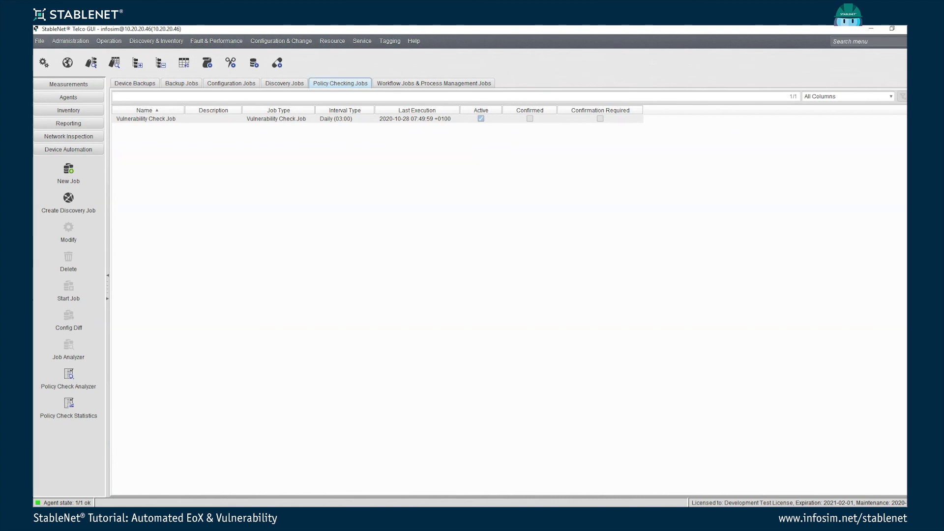
pyautogui.click(205, 114)
pyautogui.rightClick(205, 114)
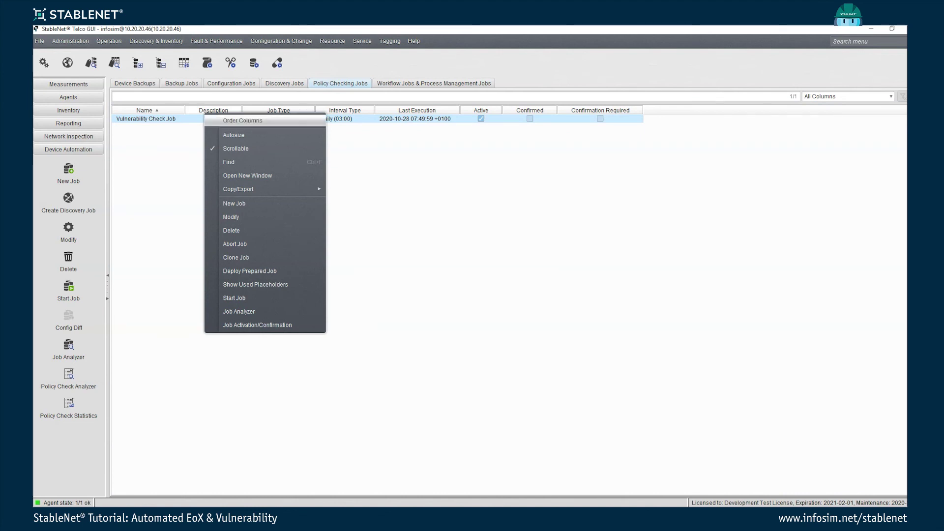
pyautogui.click(242, 121)
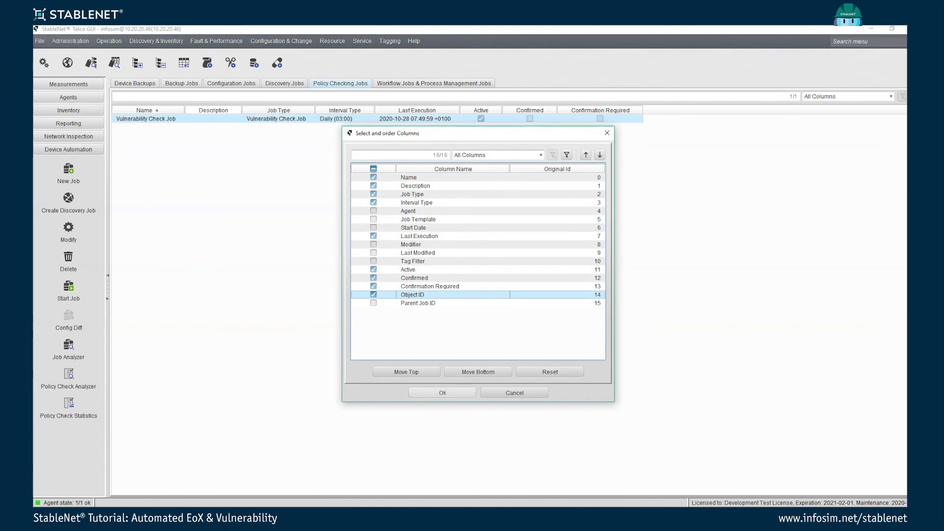
pyautogui.click(443, 392)
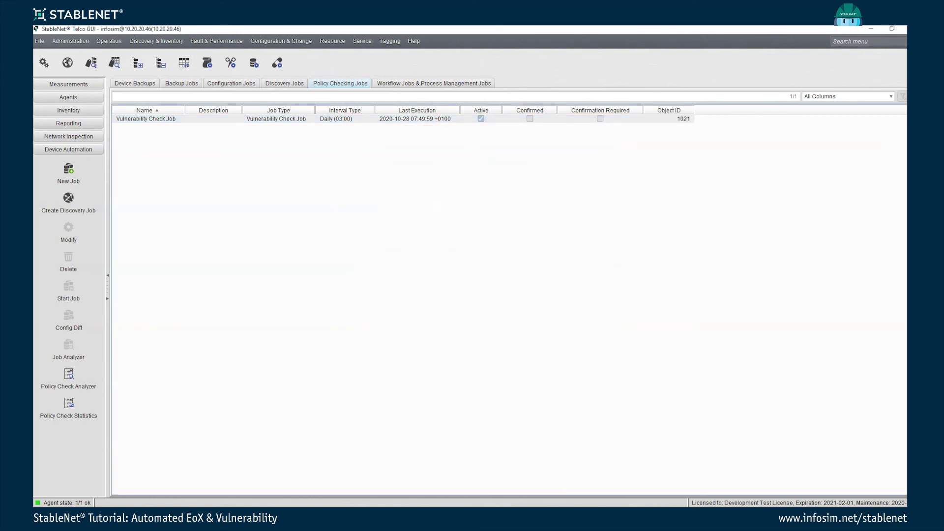